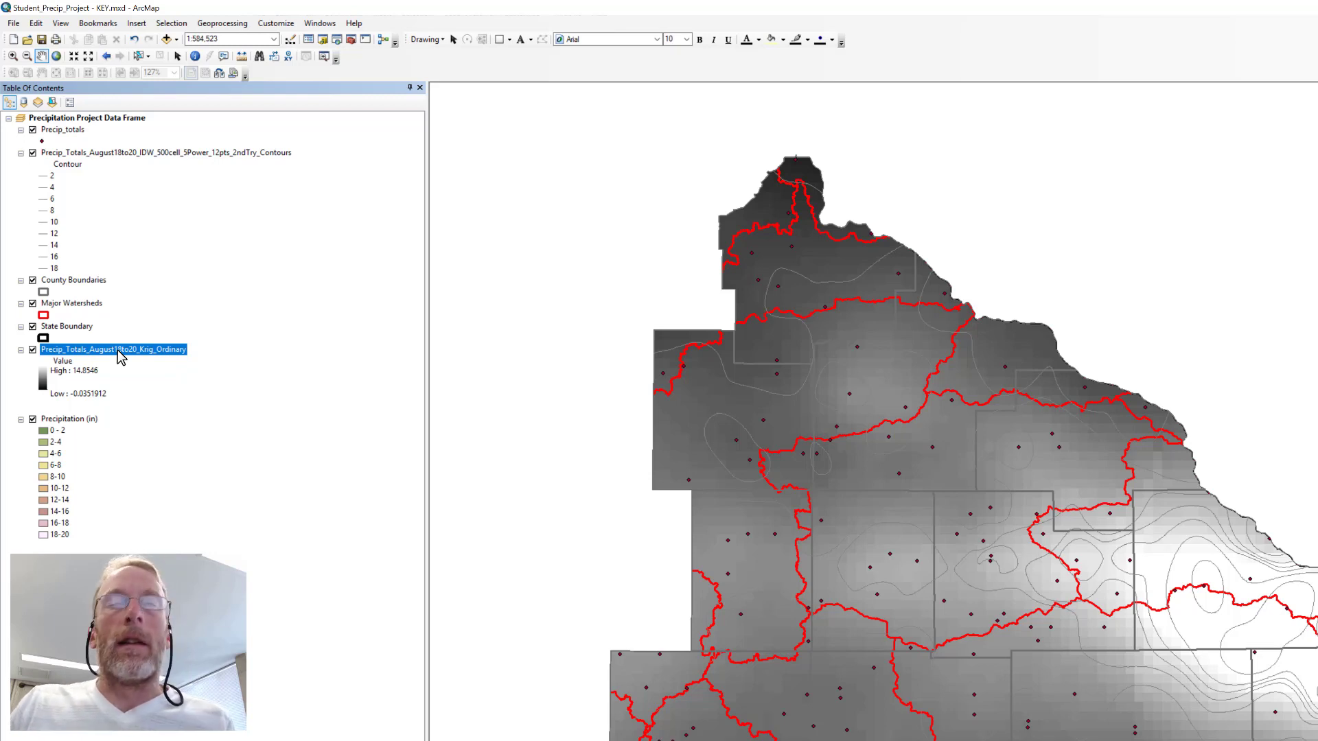
Remove the Precip_Totals_August18to20_Krig_Ordinary raster layer from the map.
right_click(117, 350)
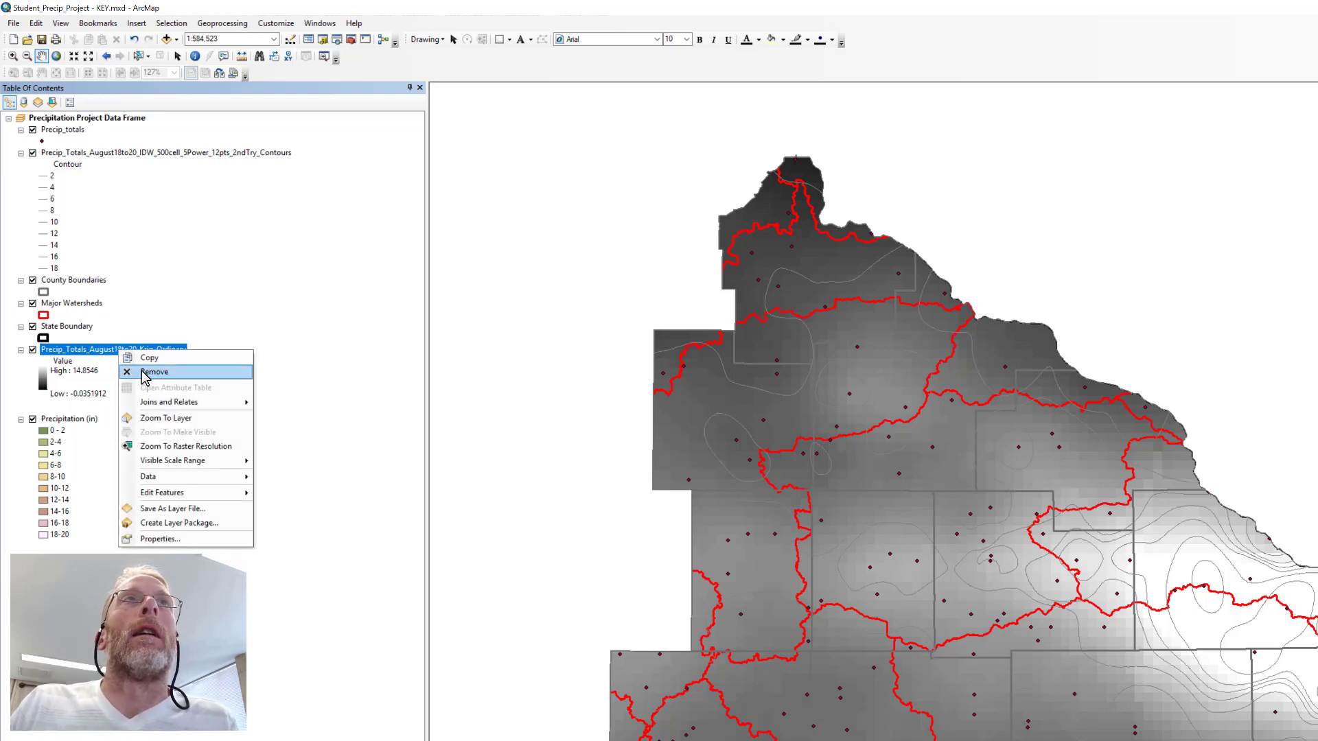
left_click(143, 372)
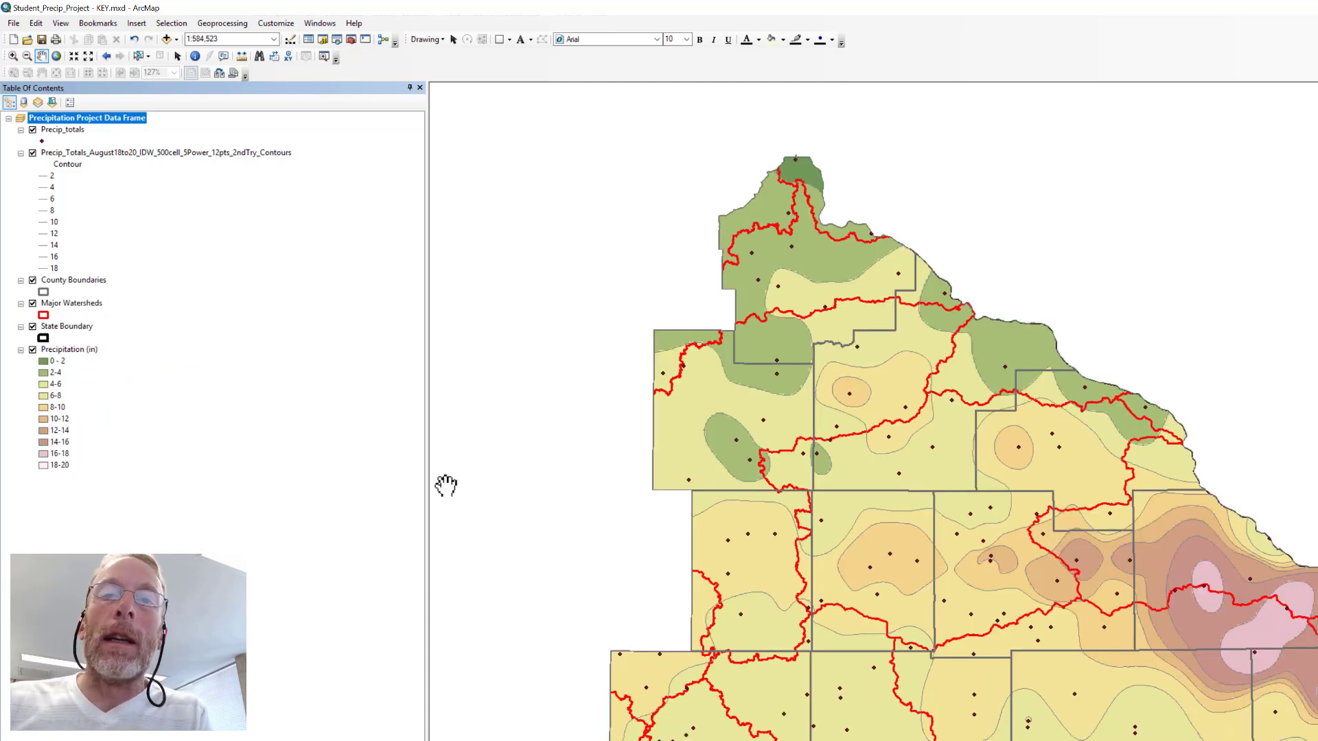
List the layers by source and examine the Rainfall folder and project geodatabase paths they are stored in.
left_click(25, 108)
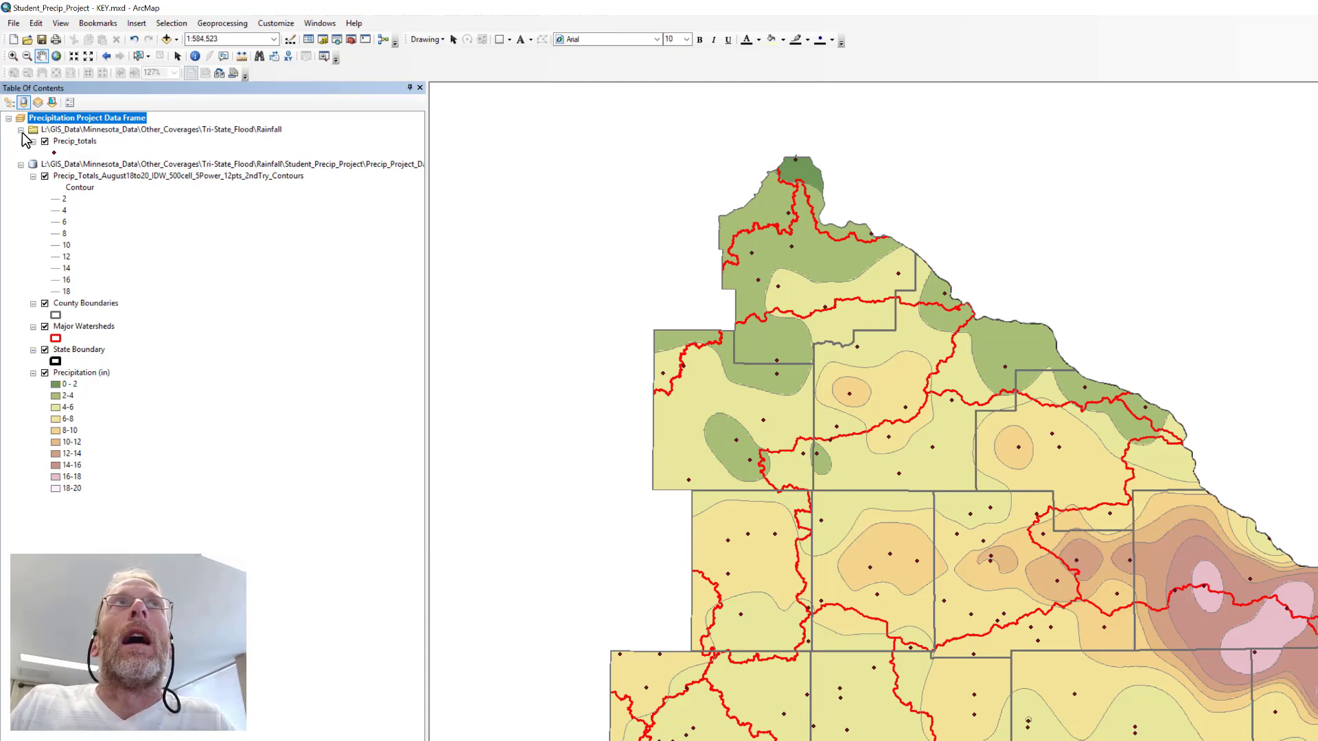
left_click(63, 131)
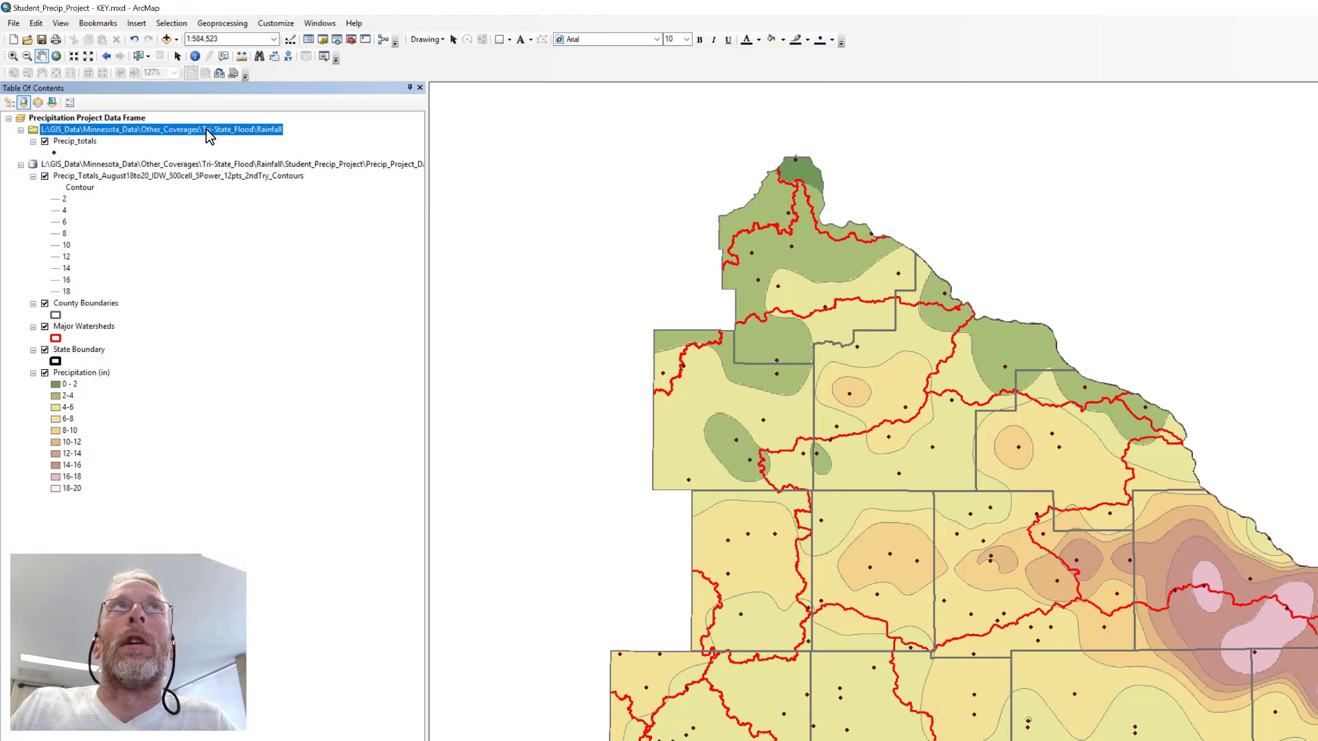
left_click(58, 166)
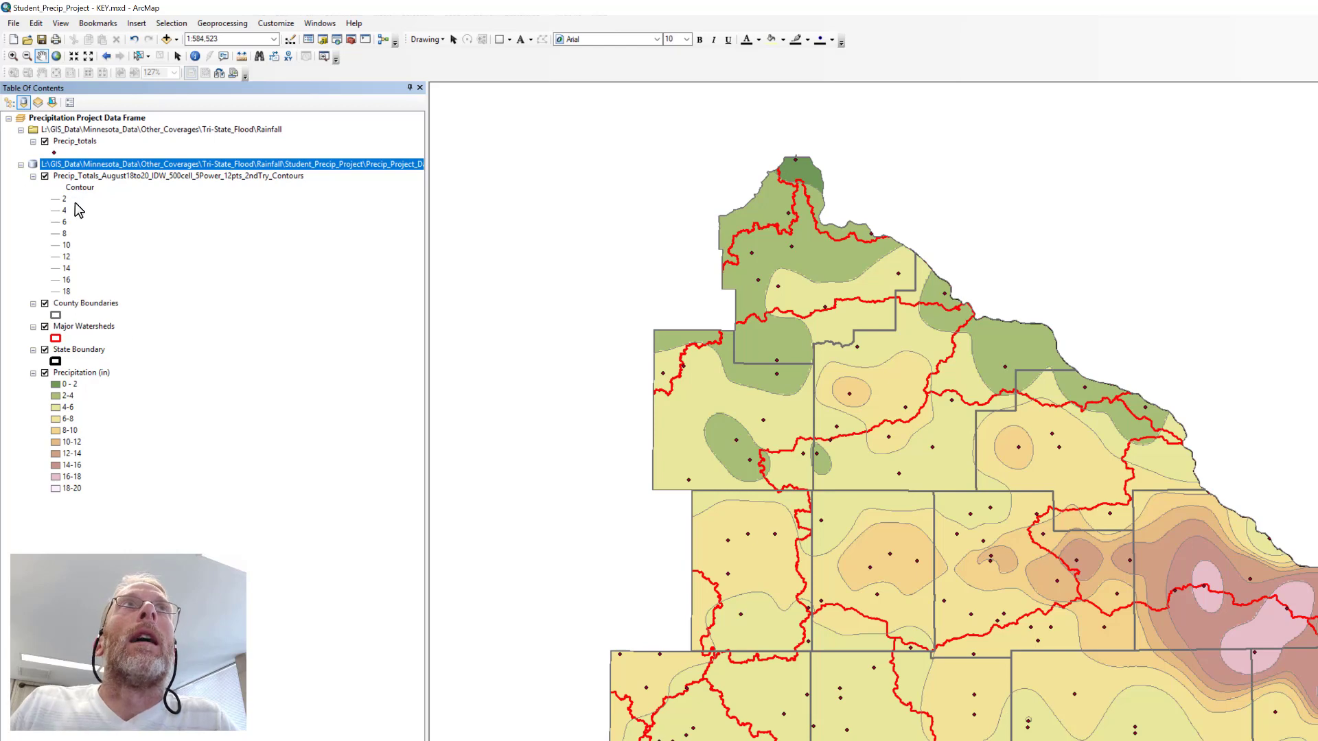
Set up a data export of all Precip_totals features into Precip_Project_Data.gdb as a feature class named Precip_Totals.
left_click(88, 143)
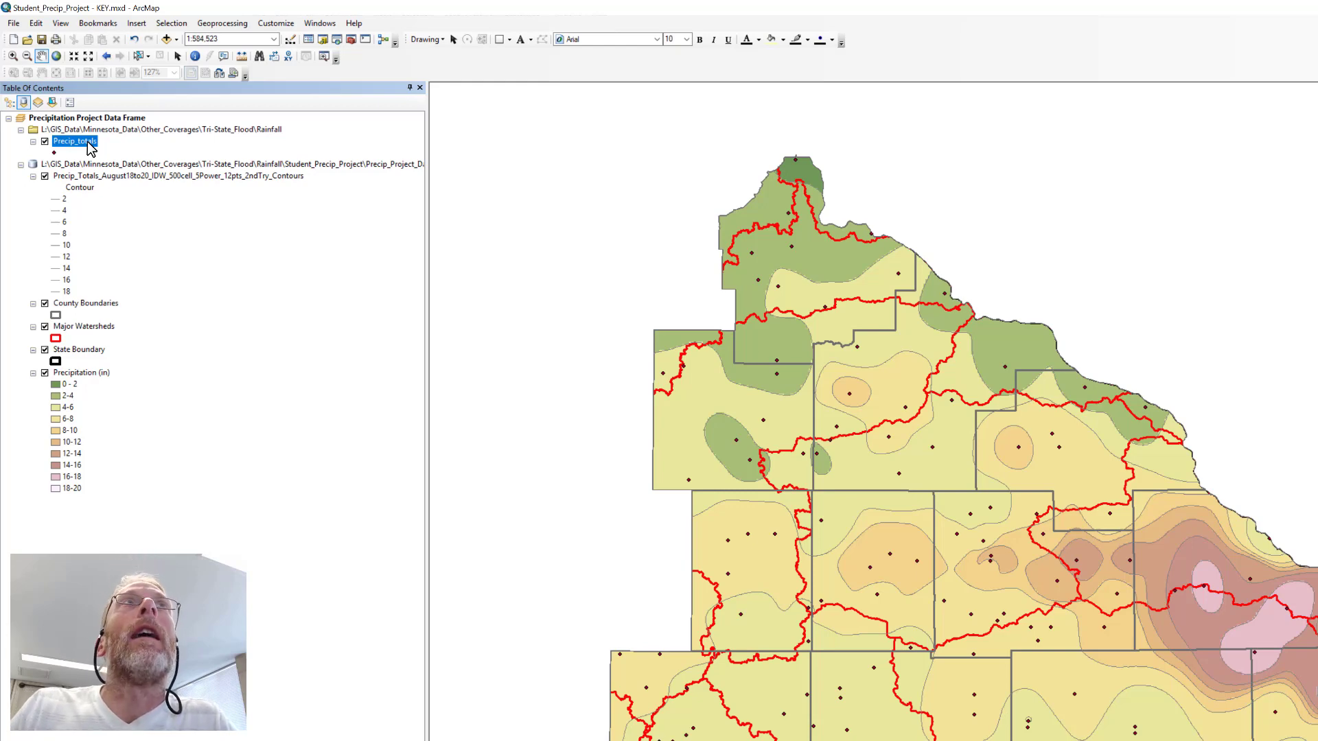
right_click(90, 149)
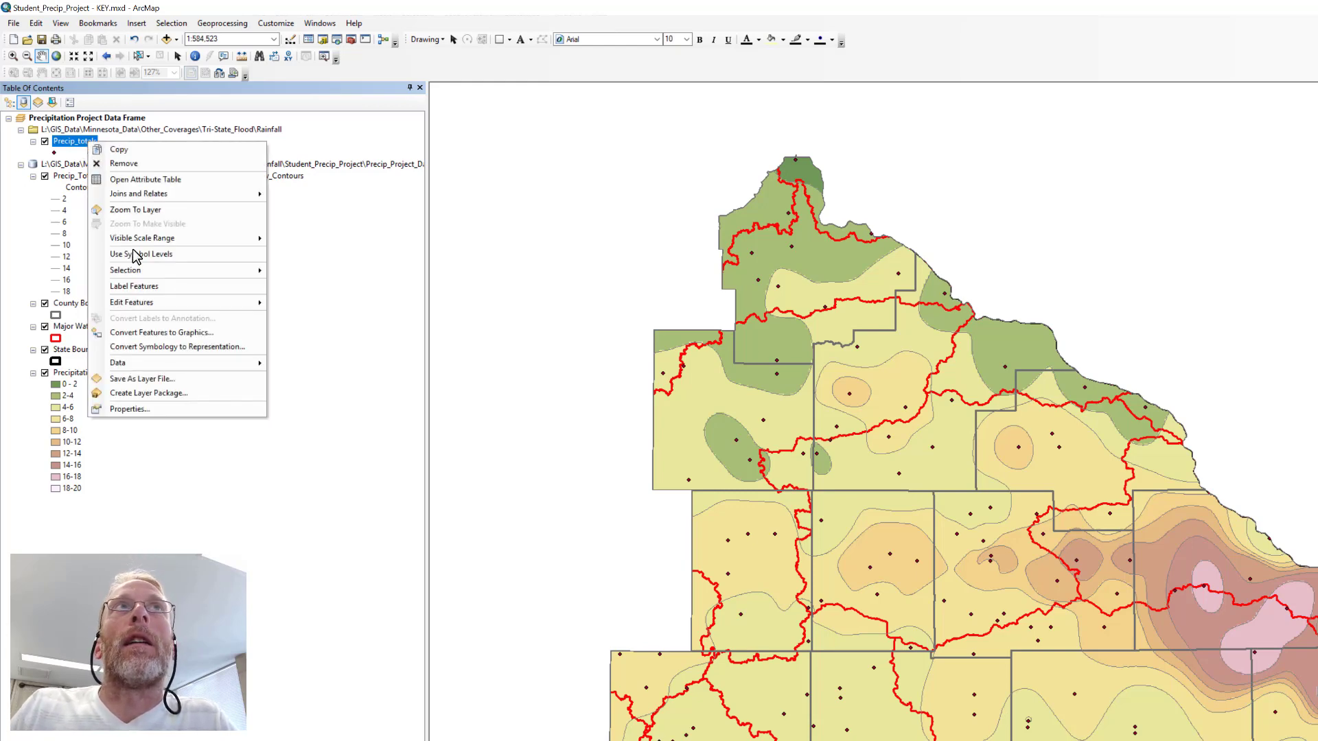
mouse_move(149, 368)
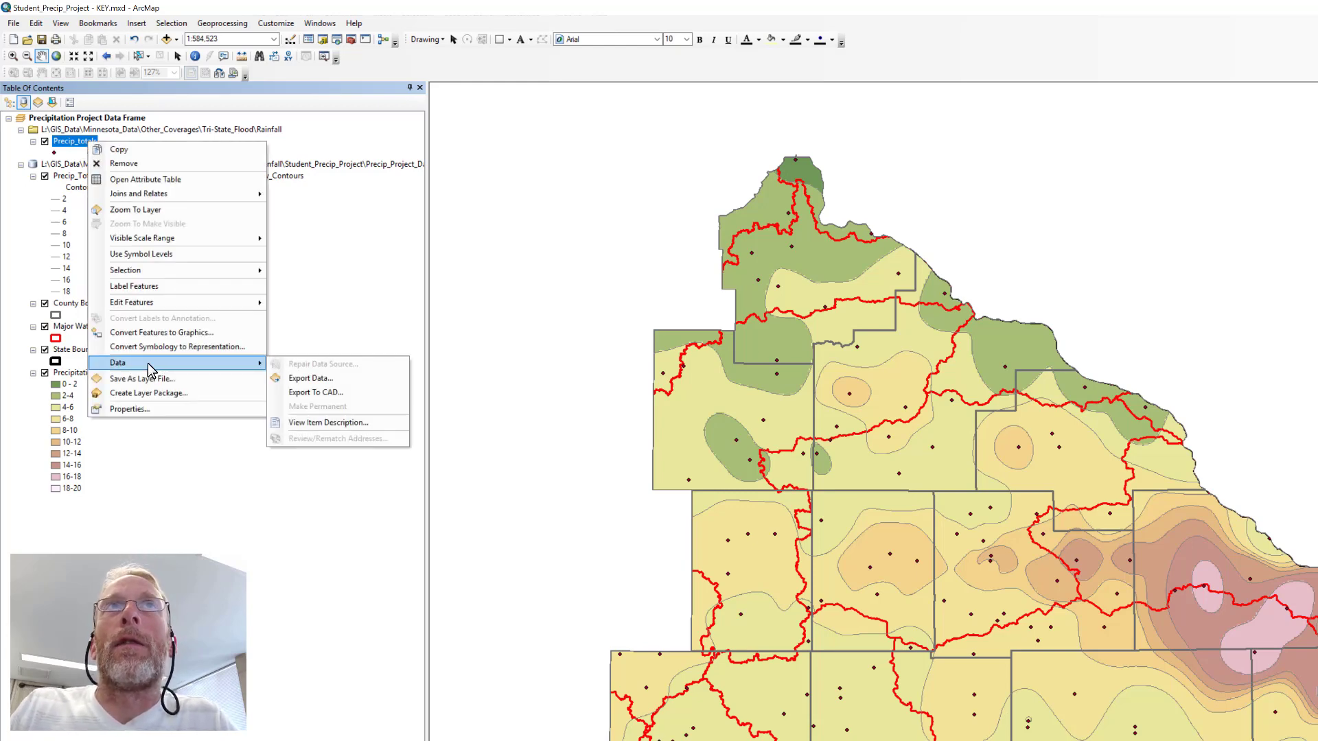
left_click(296, 382)
left_click_drag(738, 356, 227, 244)
left_click(458, 379)
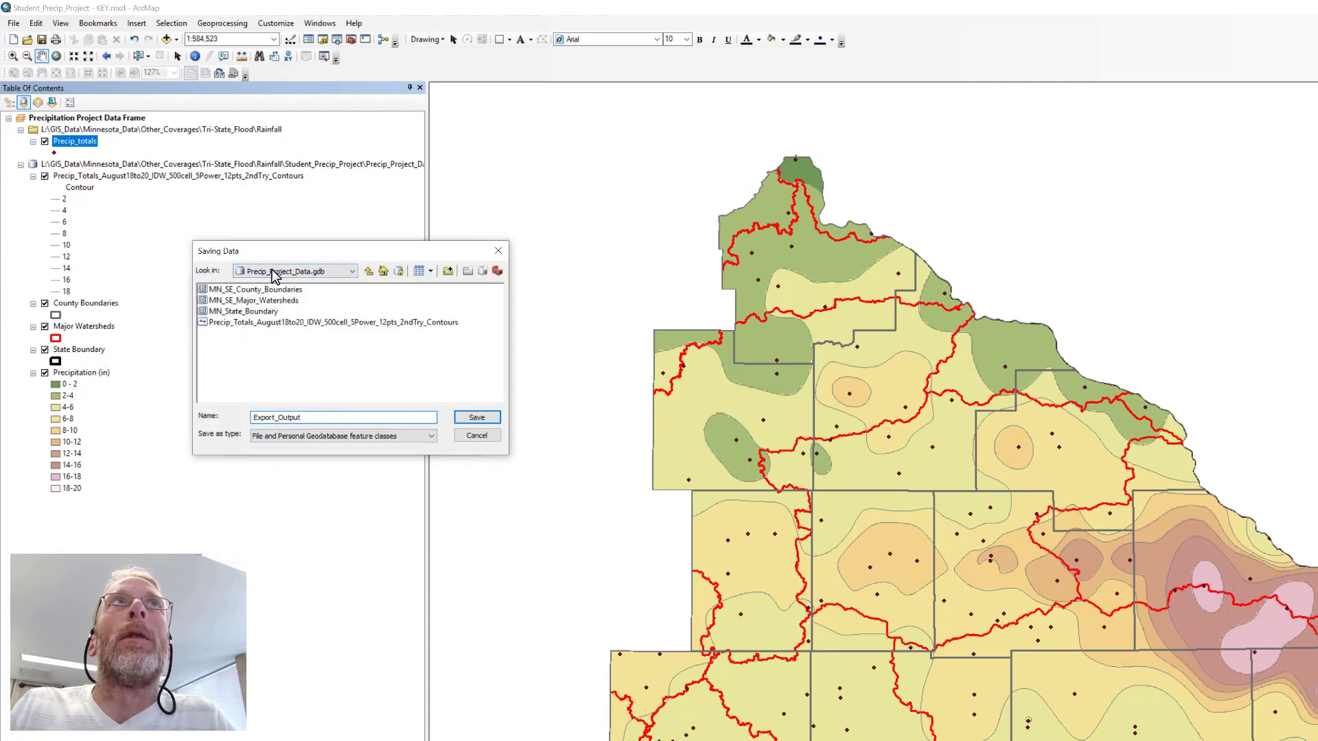
left_click_drag(370, 419, 149, 419)
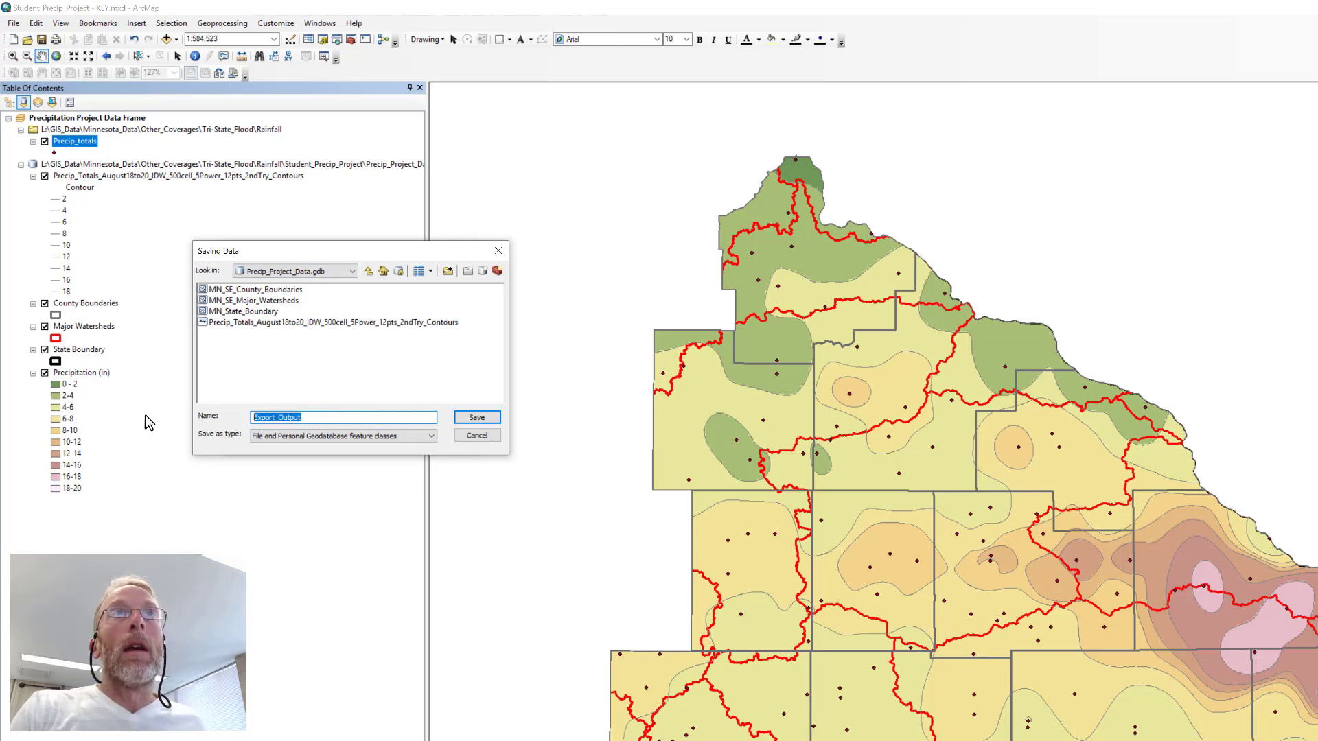
type("Precip")
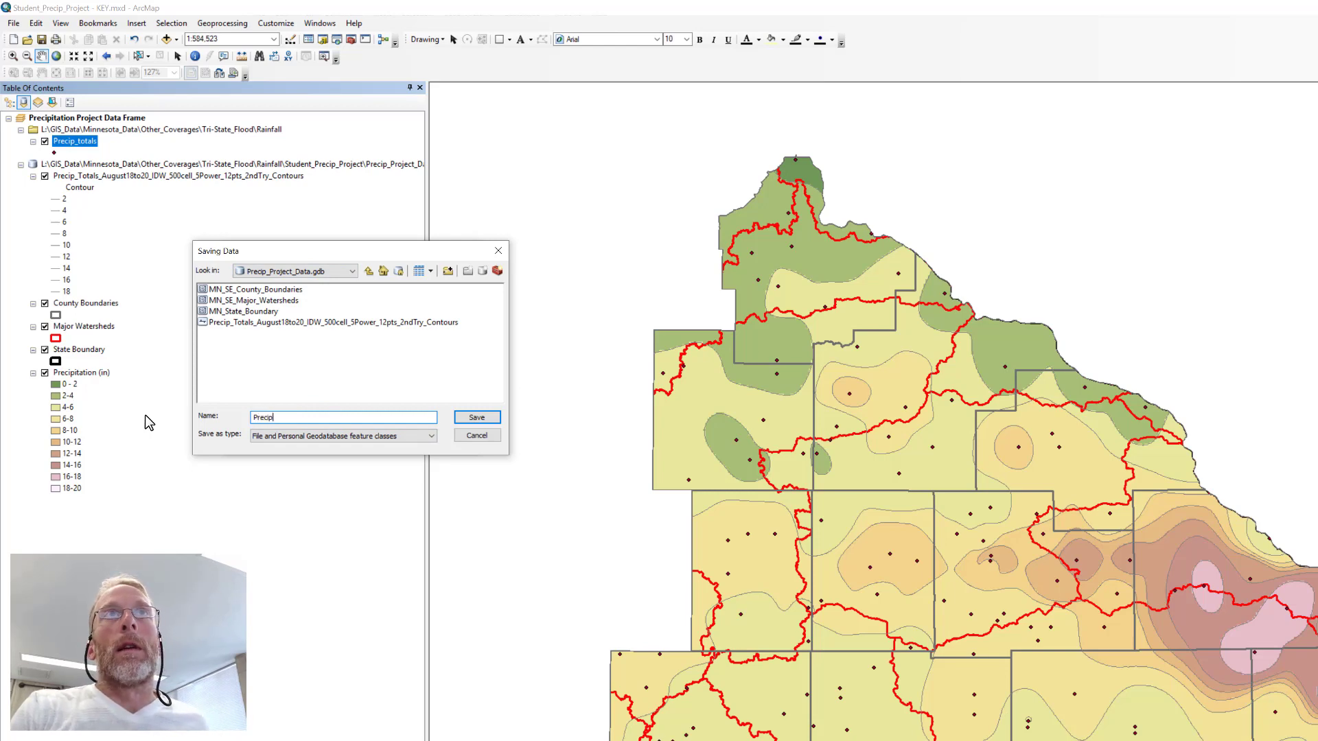
type("_Totals")
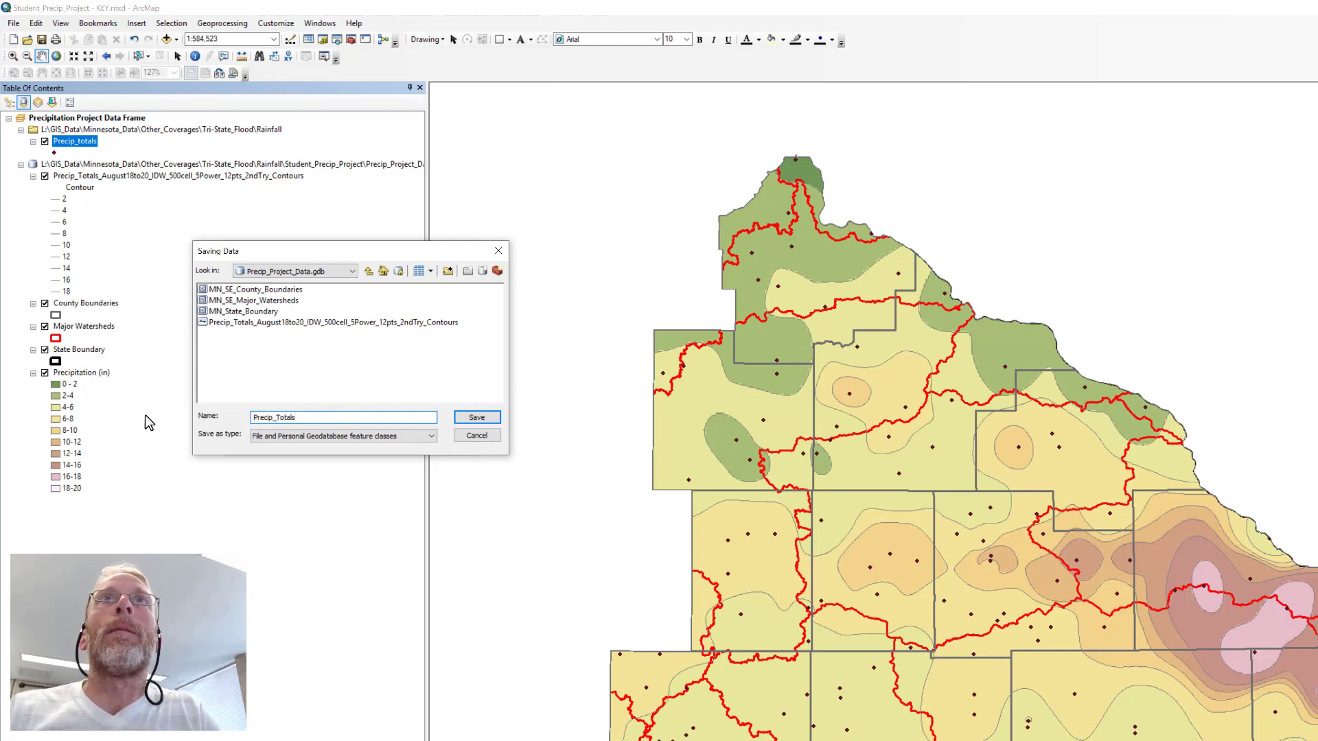
left_click(479, 417)
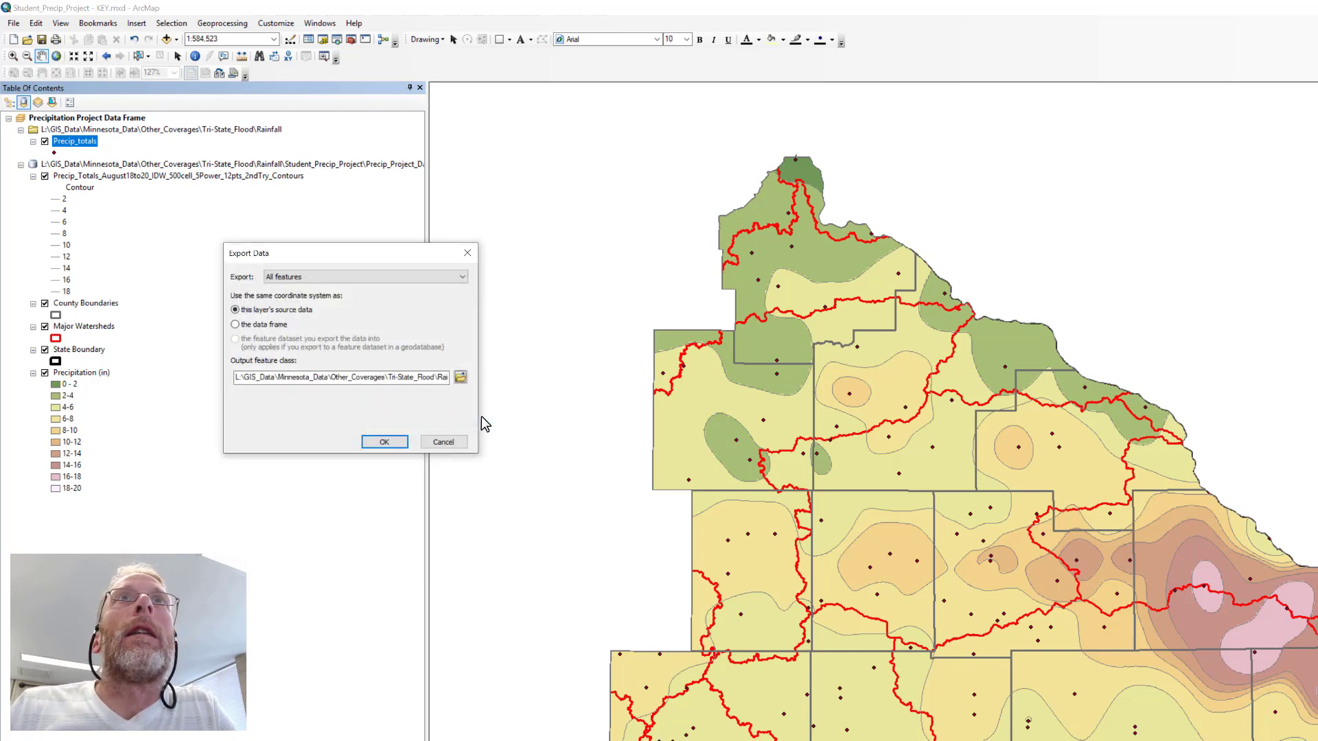
Run the export and add the exported data to the map as a layer.
left_click(385, 442)
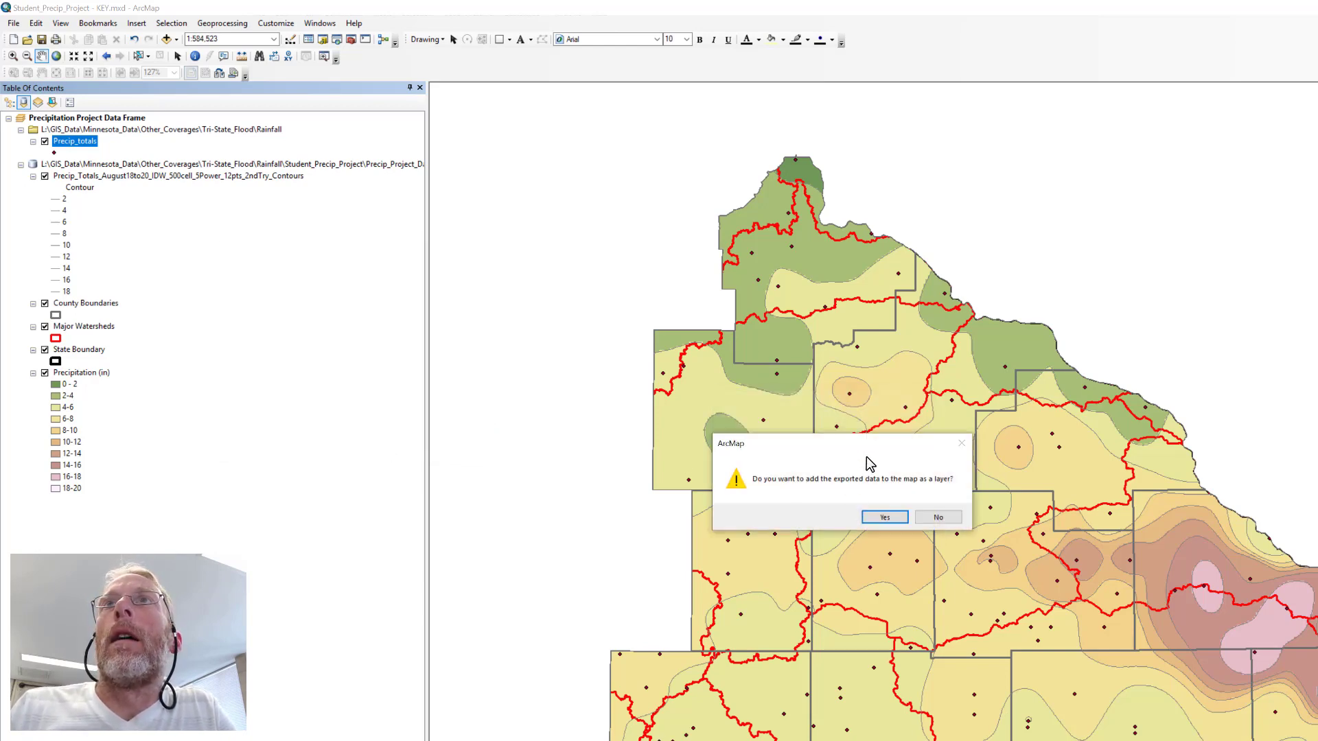
left_click_drag(798, 449, 199, 254)
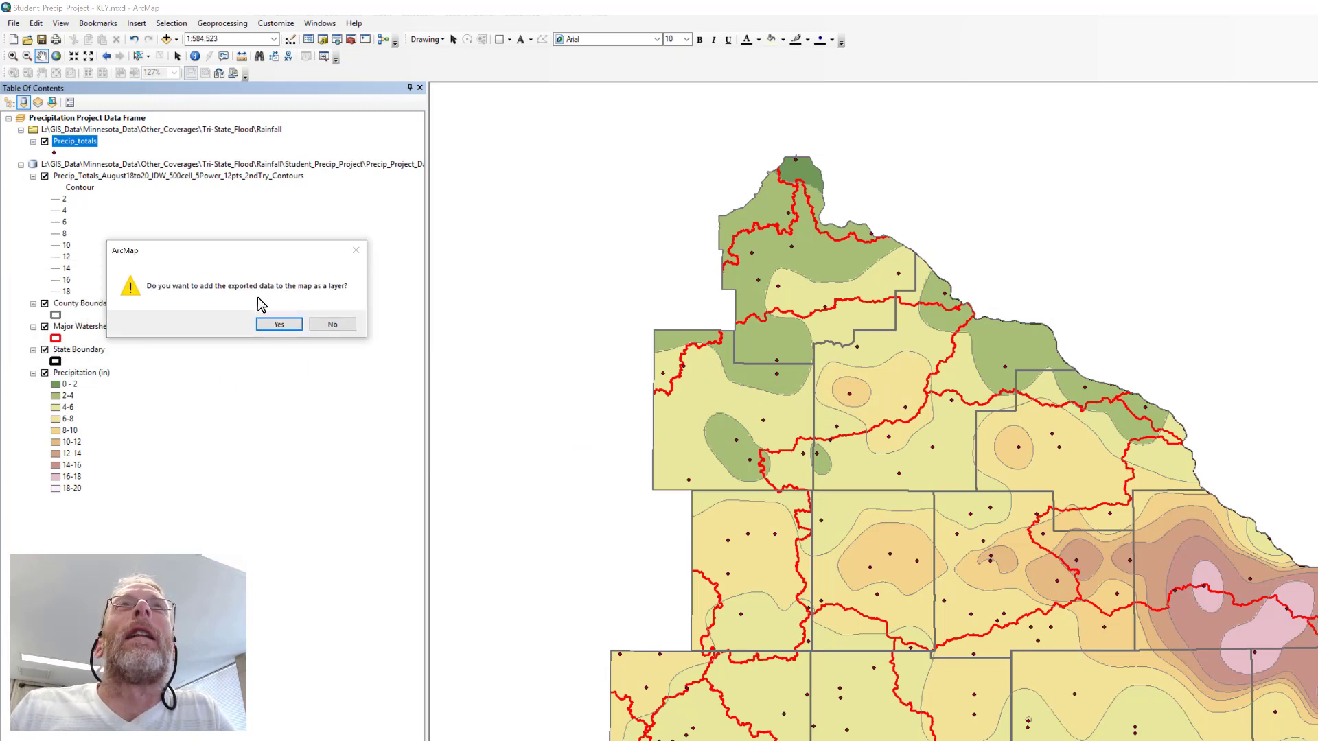
left_click(279, 324)
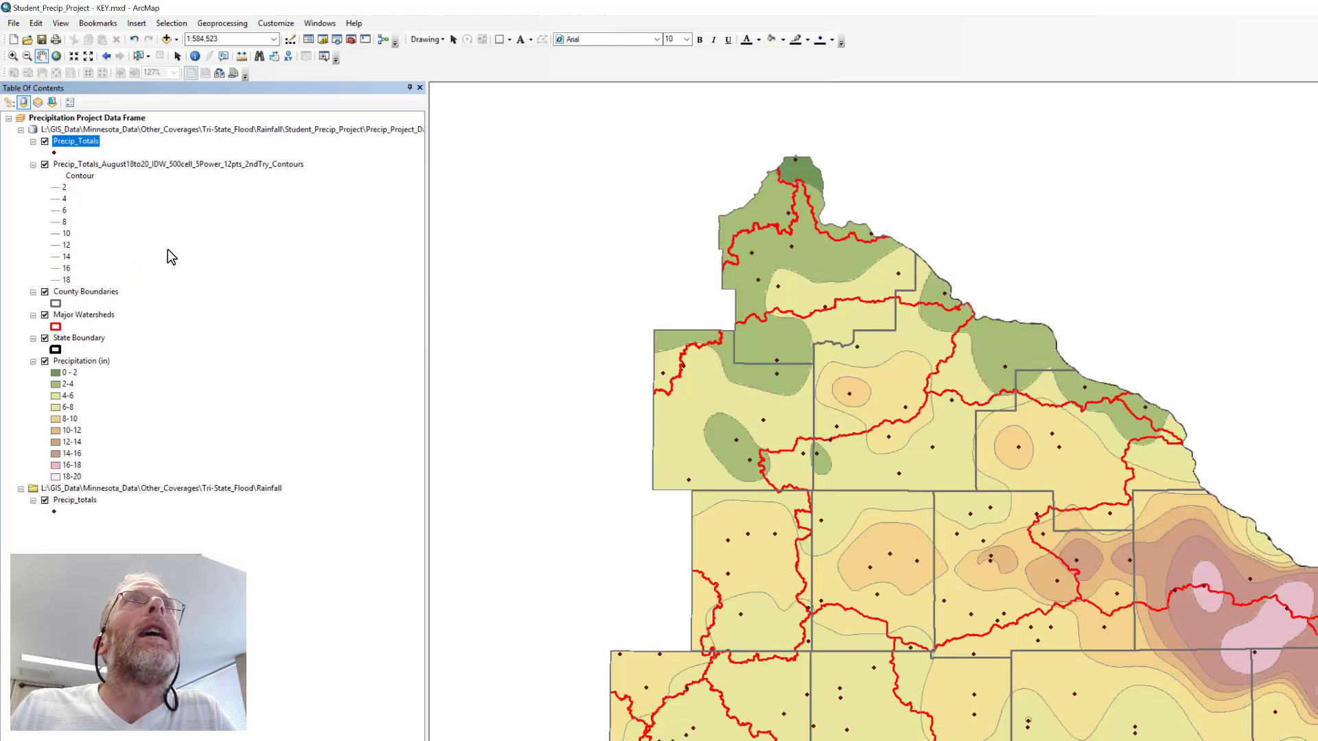
Change the point symbol of the original Precip_totals layer in the Rainfall folder to the green Circle 2.
left_click(69, 501)
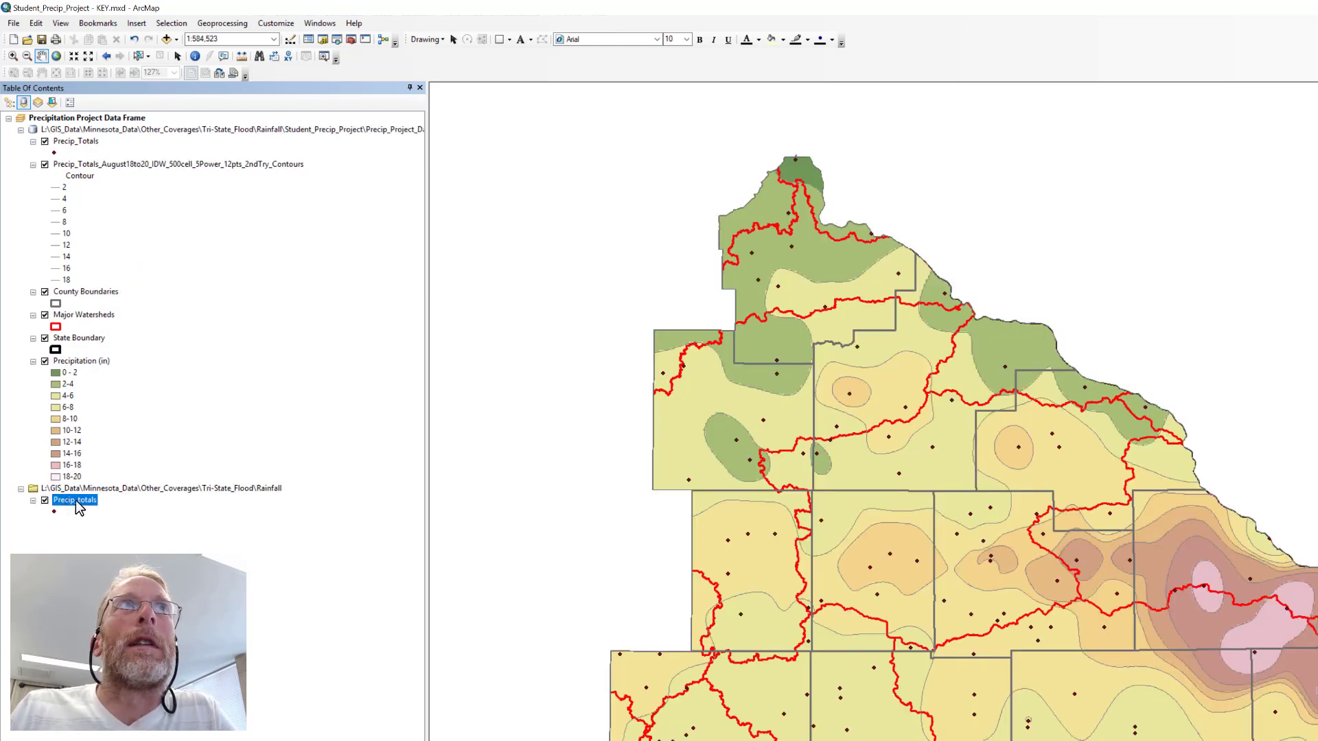
left_click(71, 142)
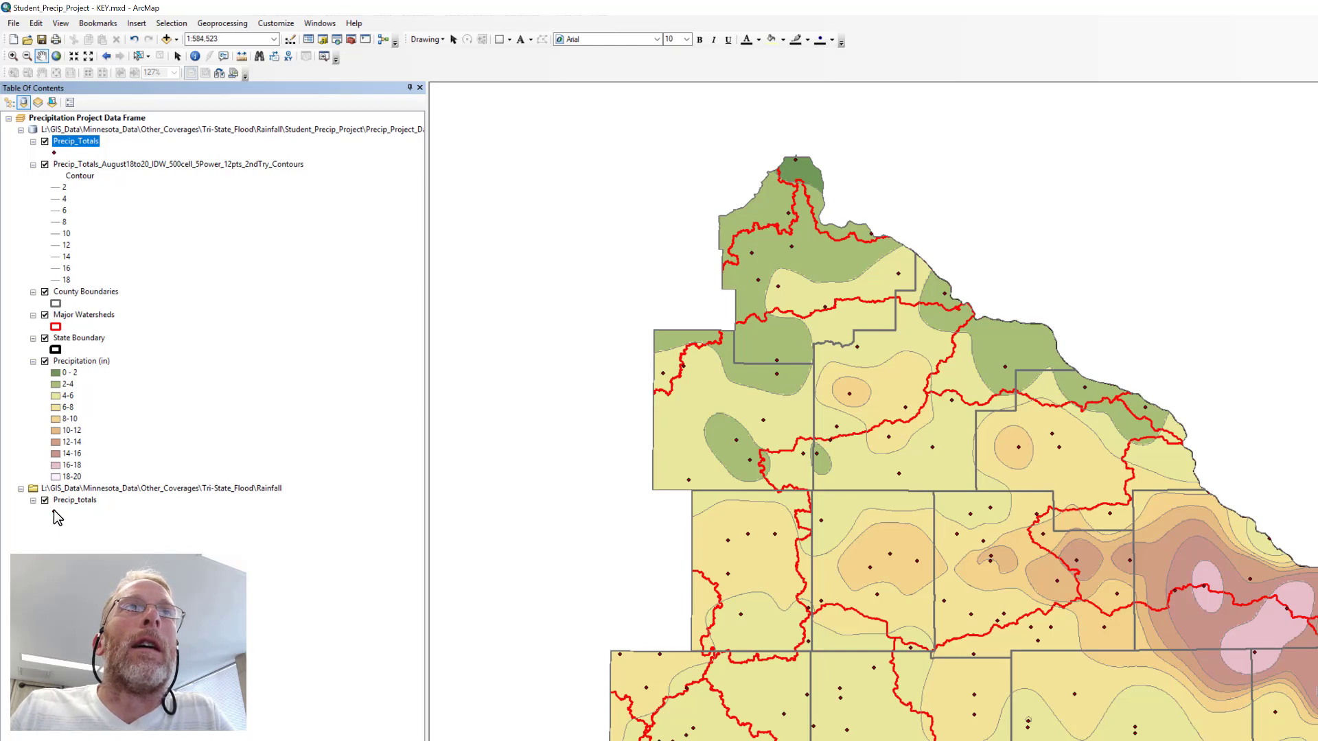
left_click(53, 511)
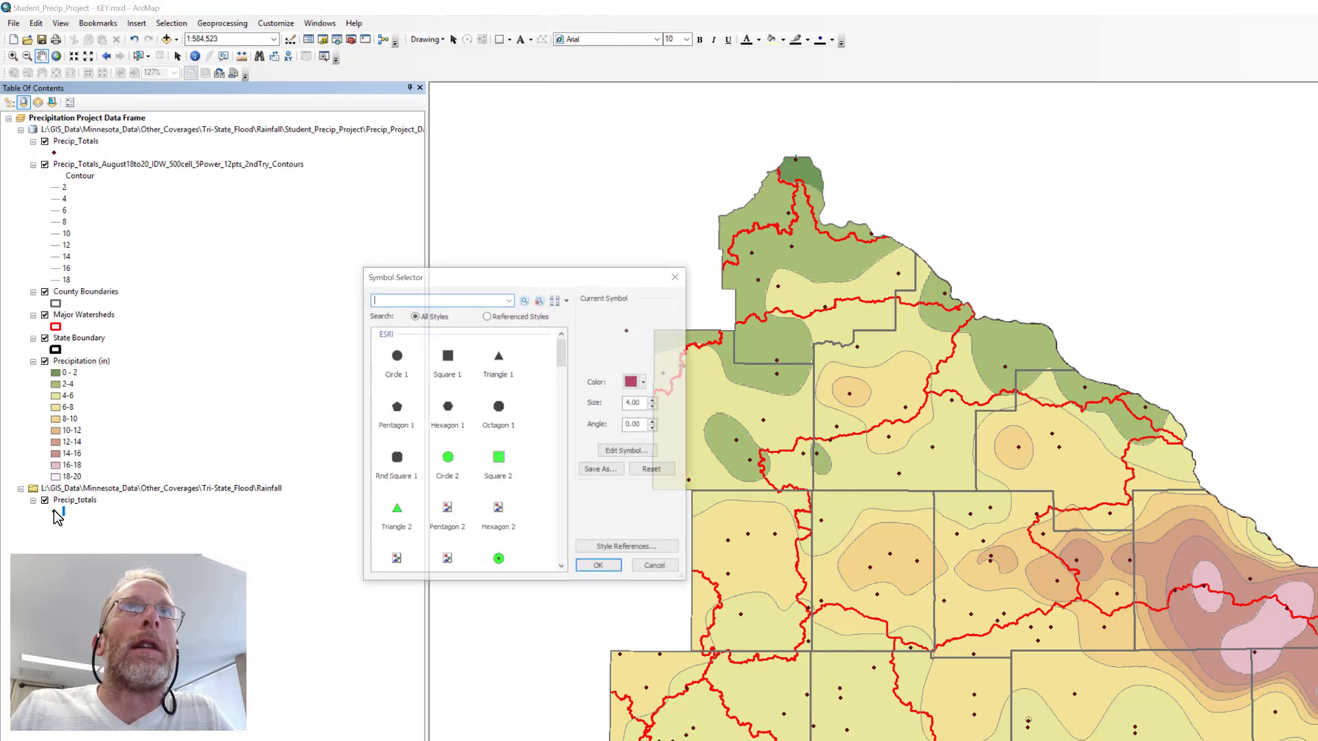
left_click(448, 458)
left_click(599, 568)
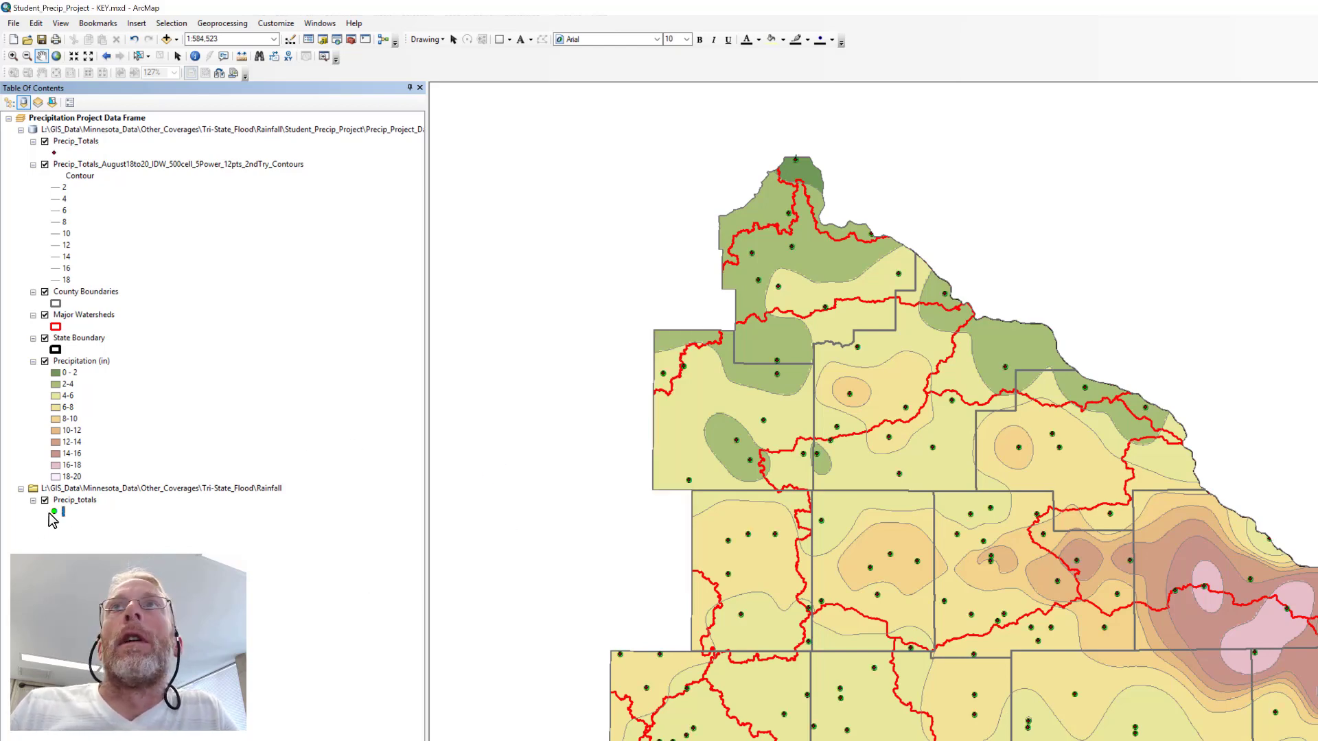
Import the complete symbology definition from the original Precip_totals layer into the geodatabase Precip_Totals layer.
right_click(74, 143)
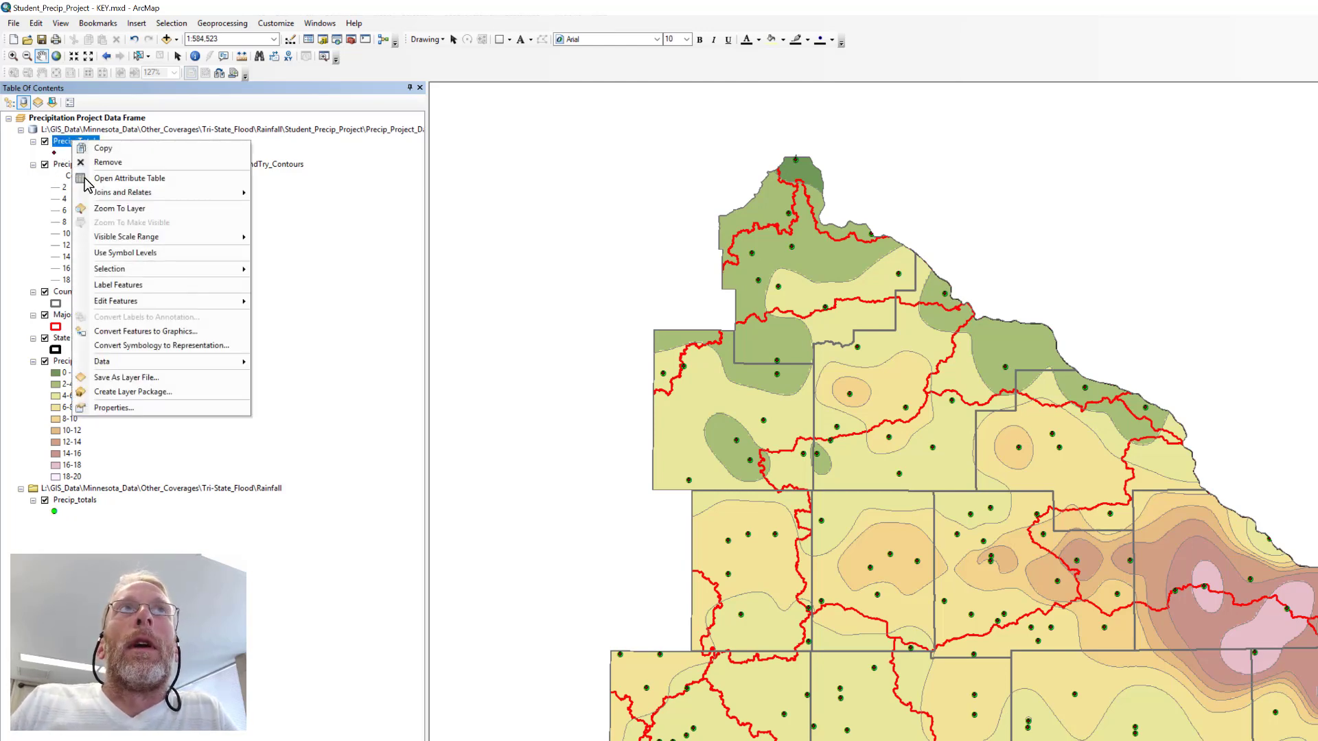
left_click(111, 408)
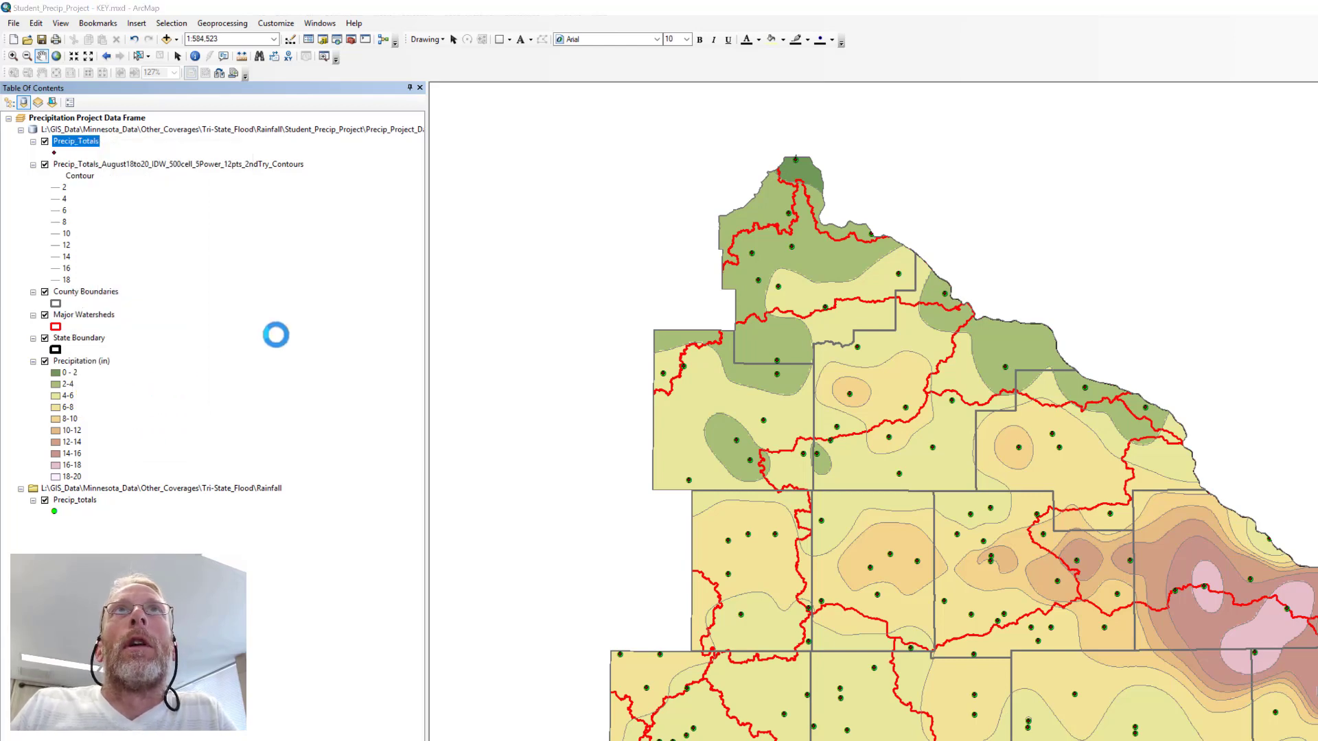
left_click_drag(751, 278, 256, 200)
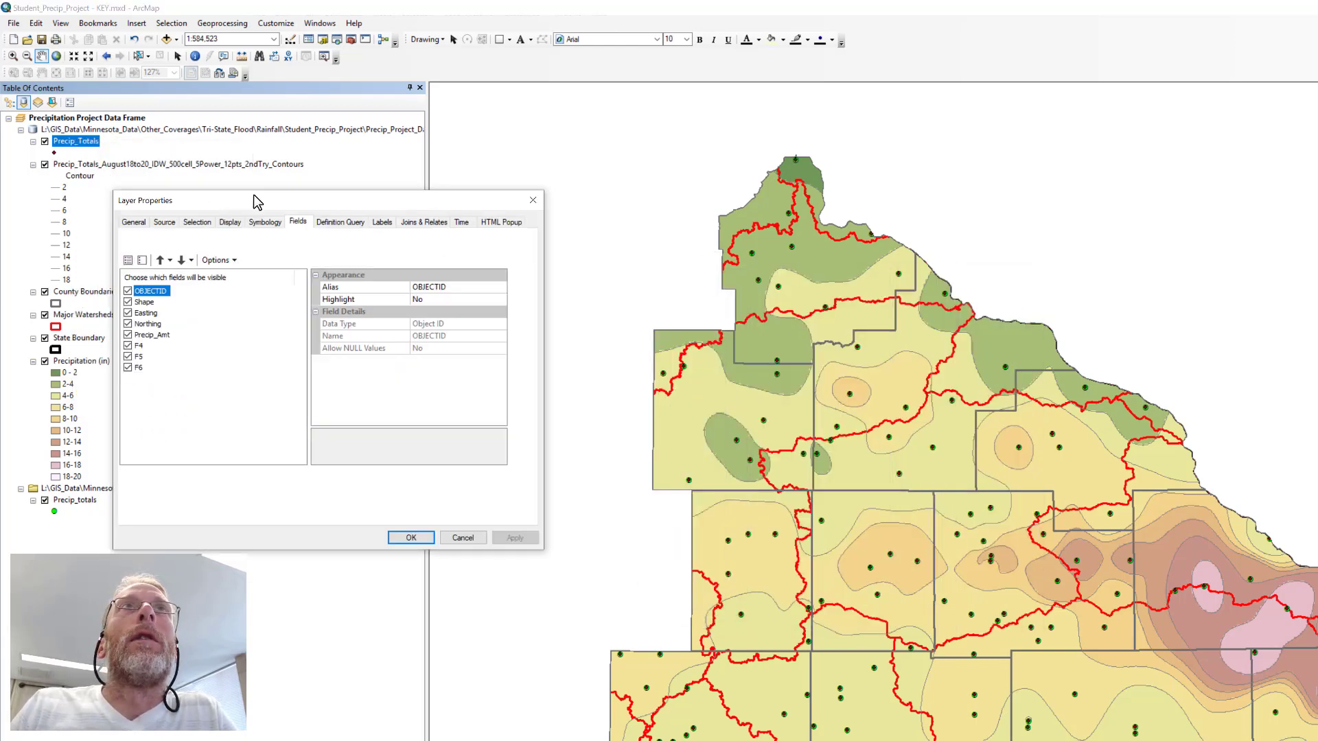
left_click(265, 222)
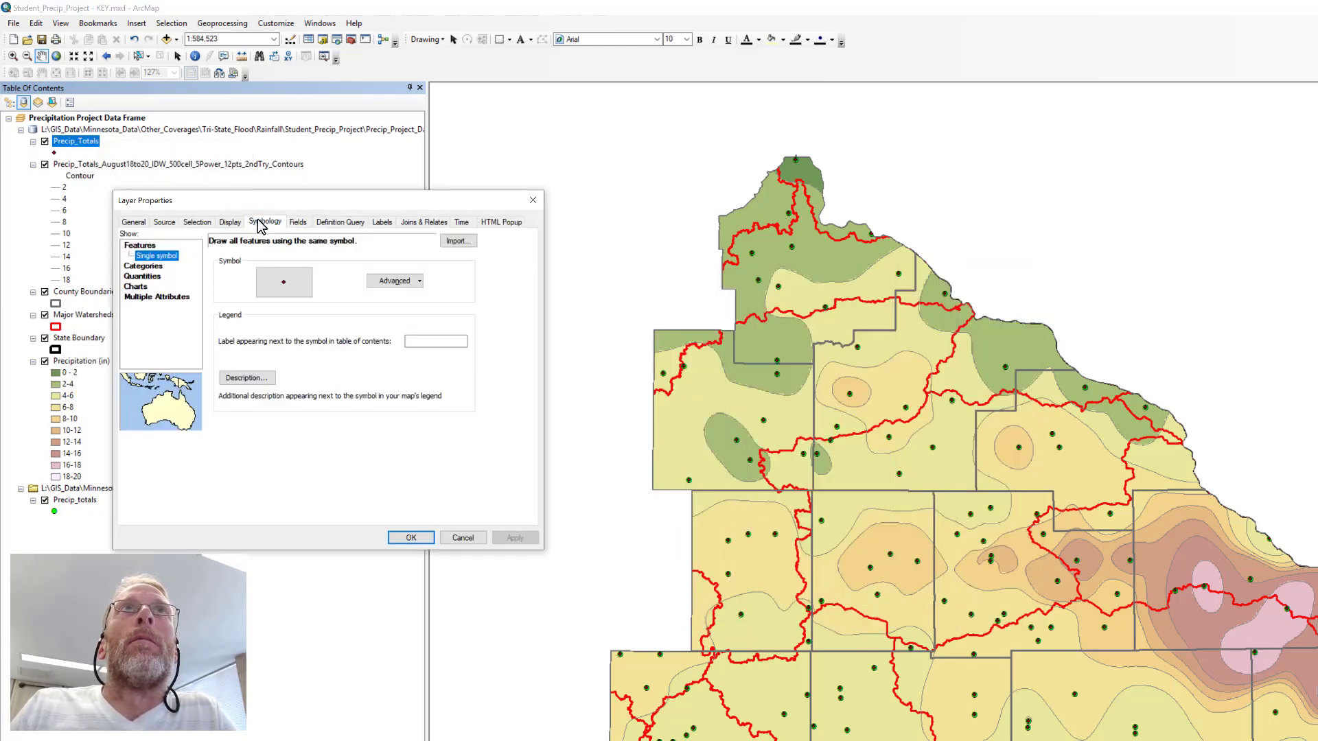
left_click(454, 241)
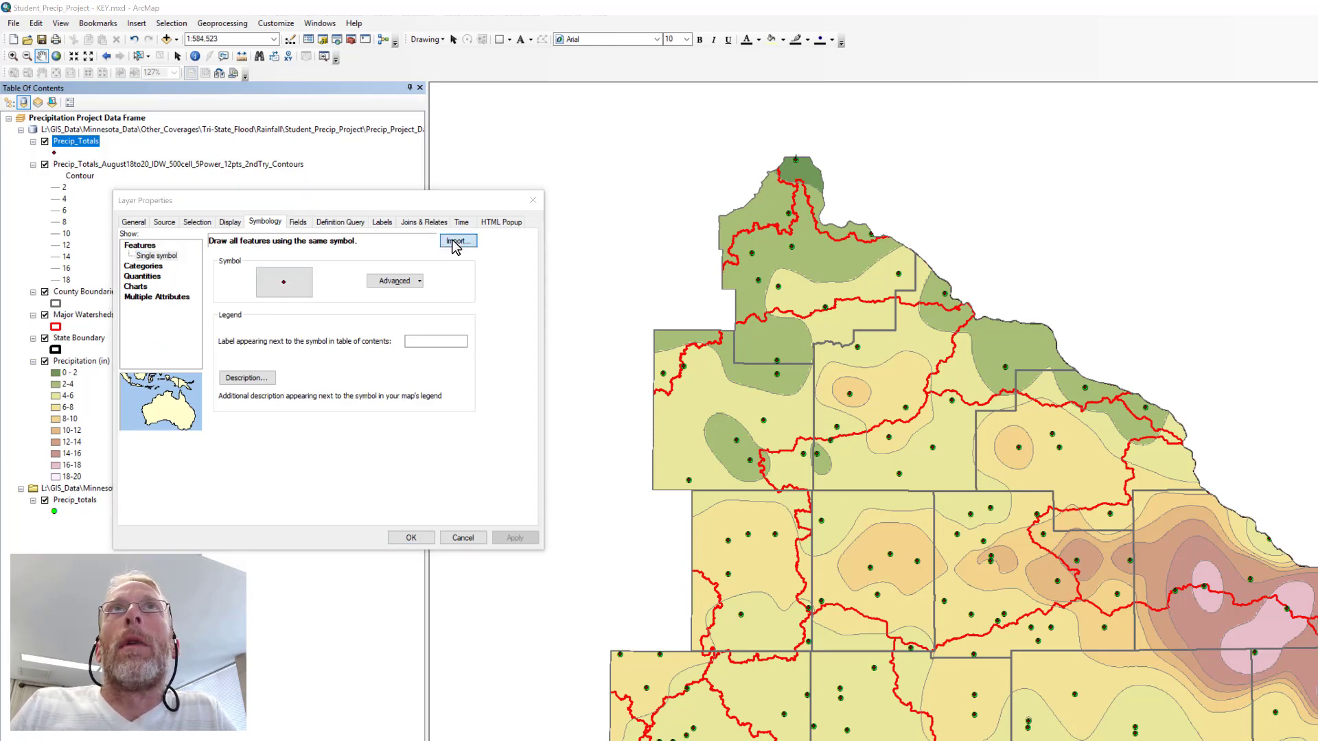
left_click(324, 364)
left_click(322, 362)
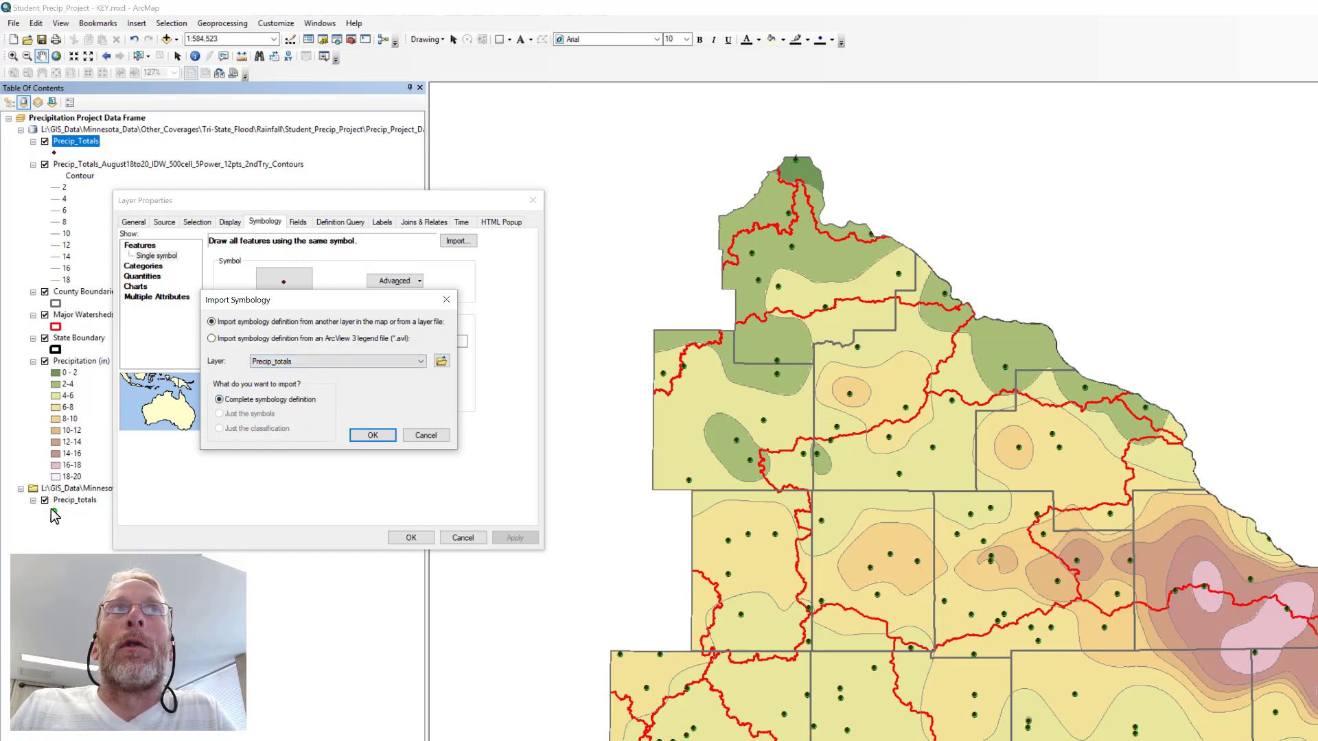
left_click(372, 436)
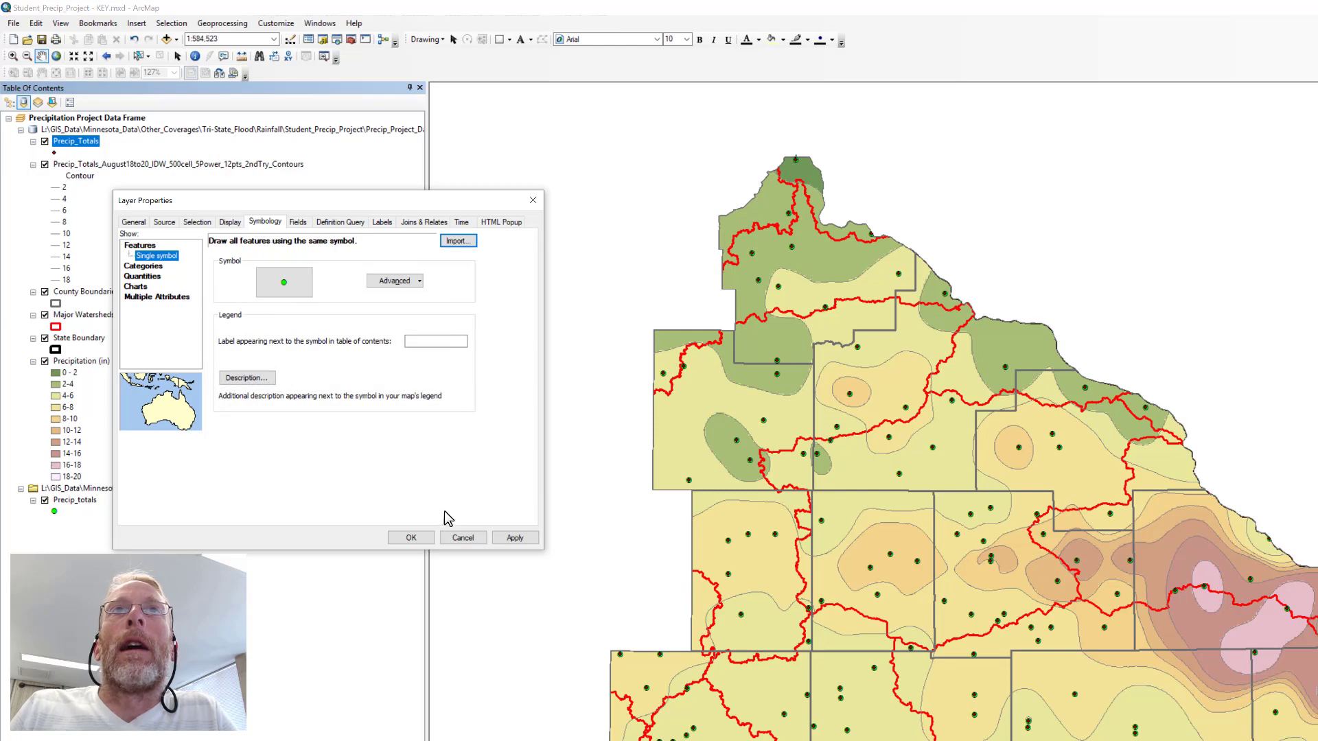
left_click(414, 537)
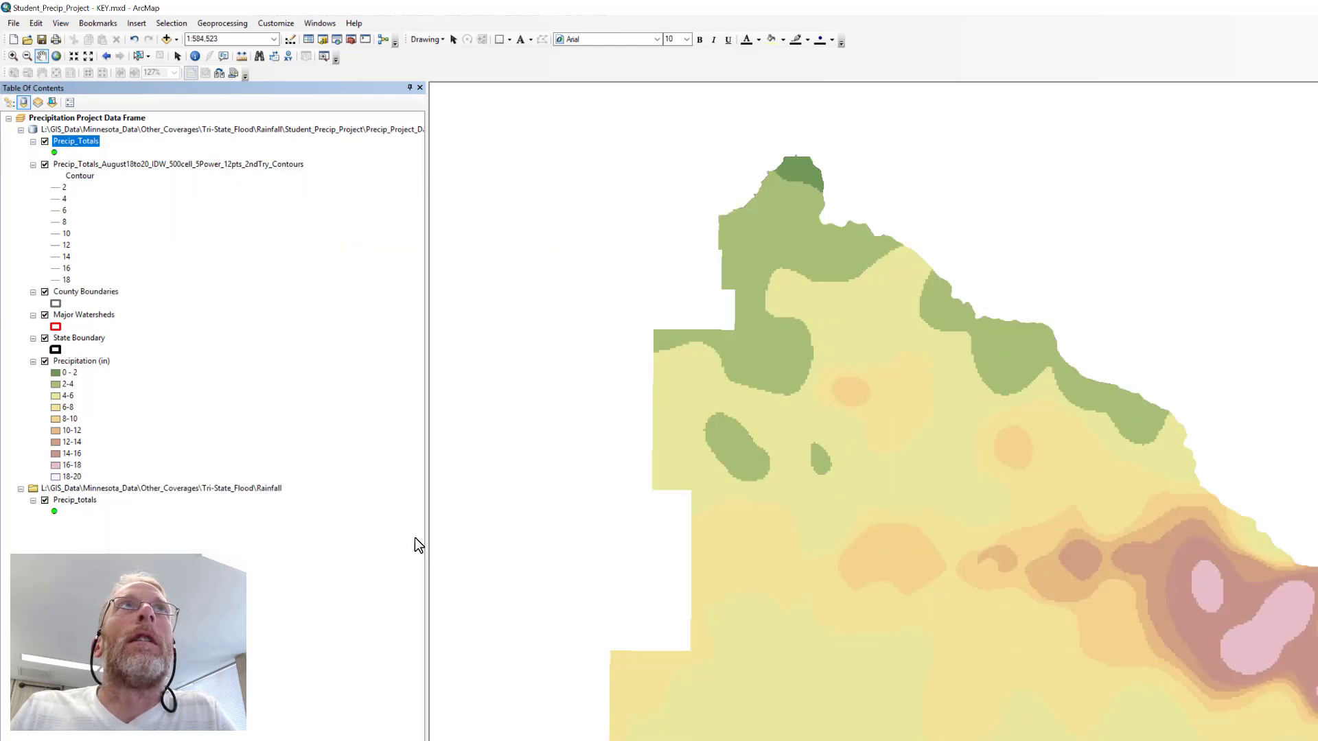
Remove the original Precip_totals layer stored in the Rainfall folder from the map.
right_click(82, 508)
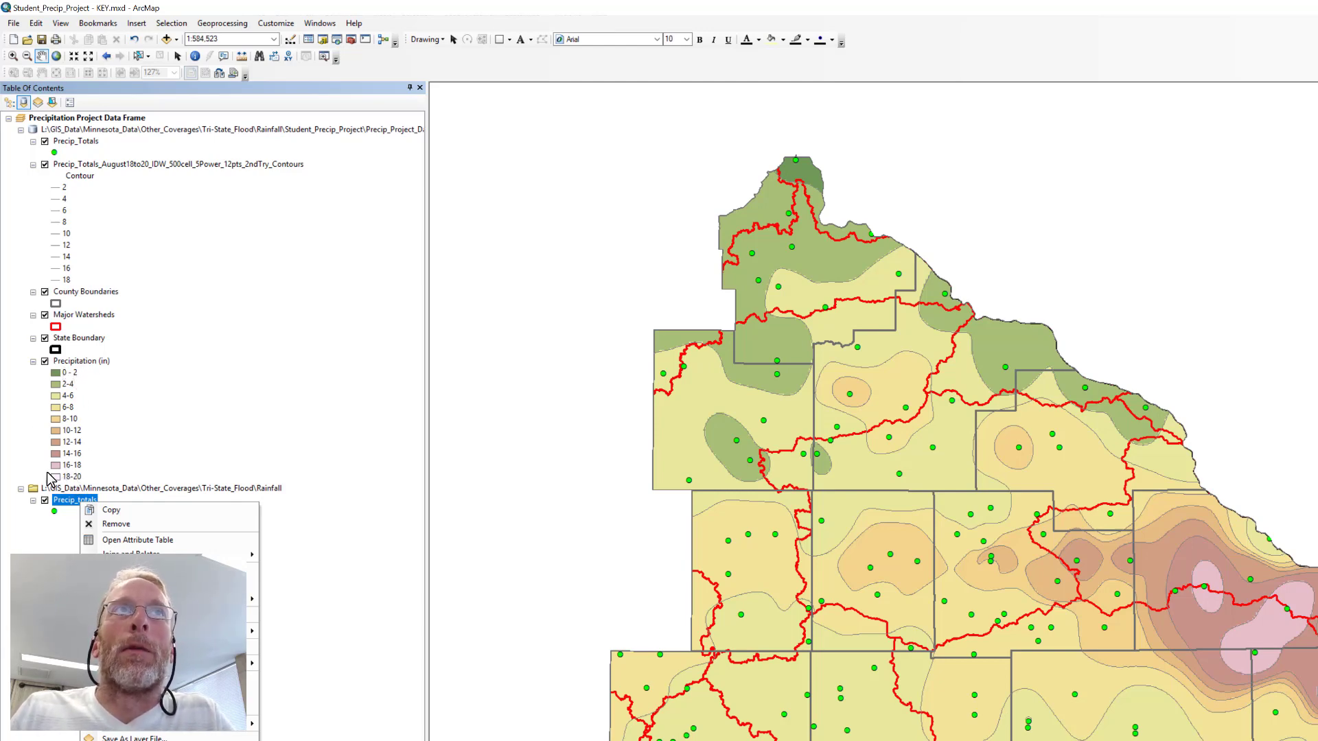
left_click(114, 525)
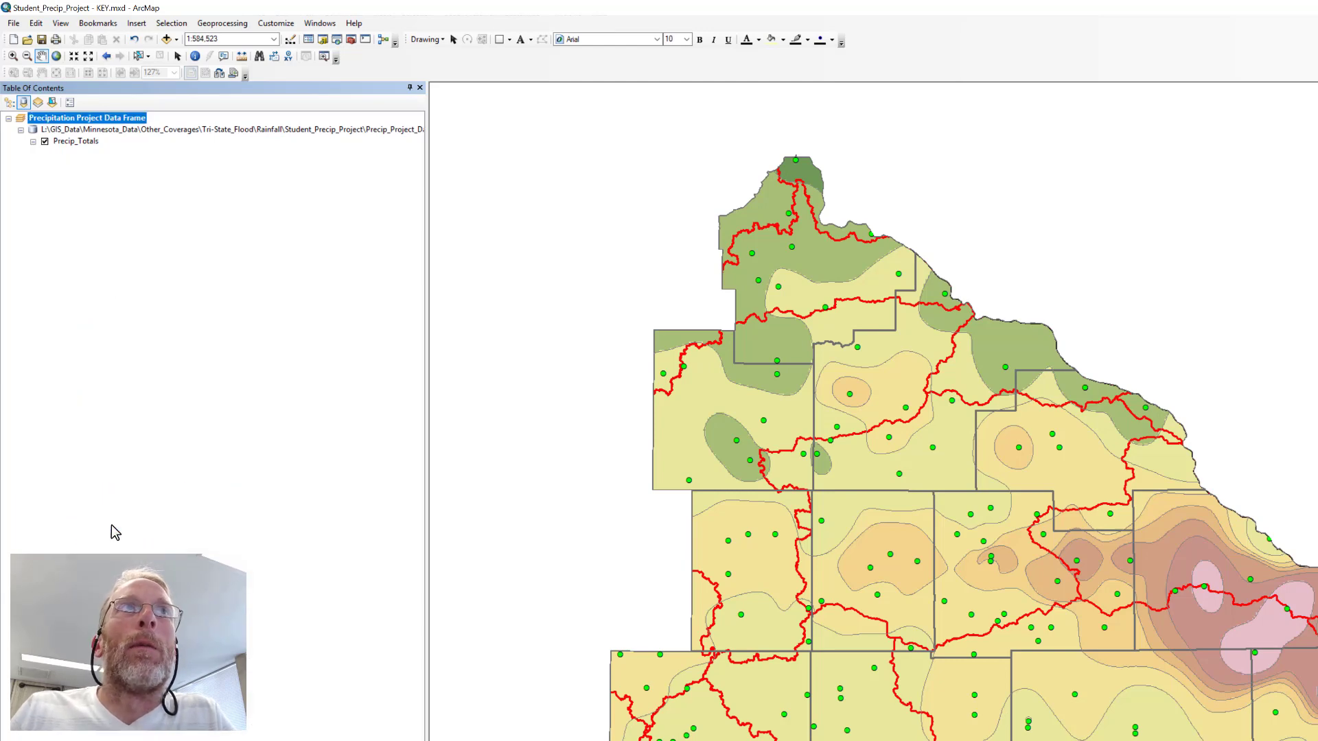
Check which layers sit under the project geodatabase source, and return the layer list to drawing order.
left_click(34, 130)
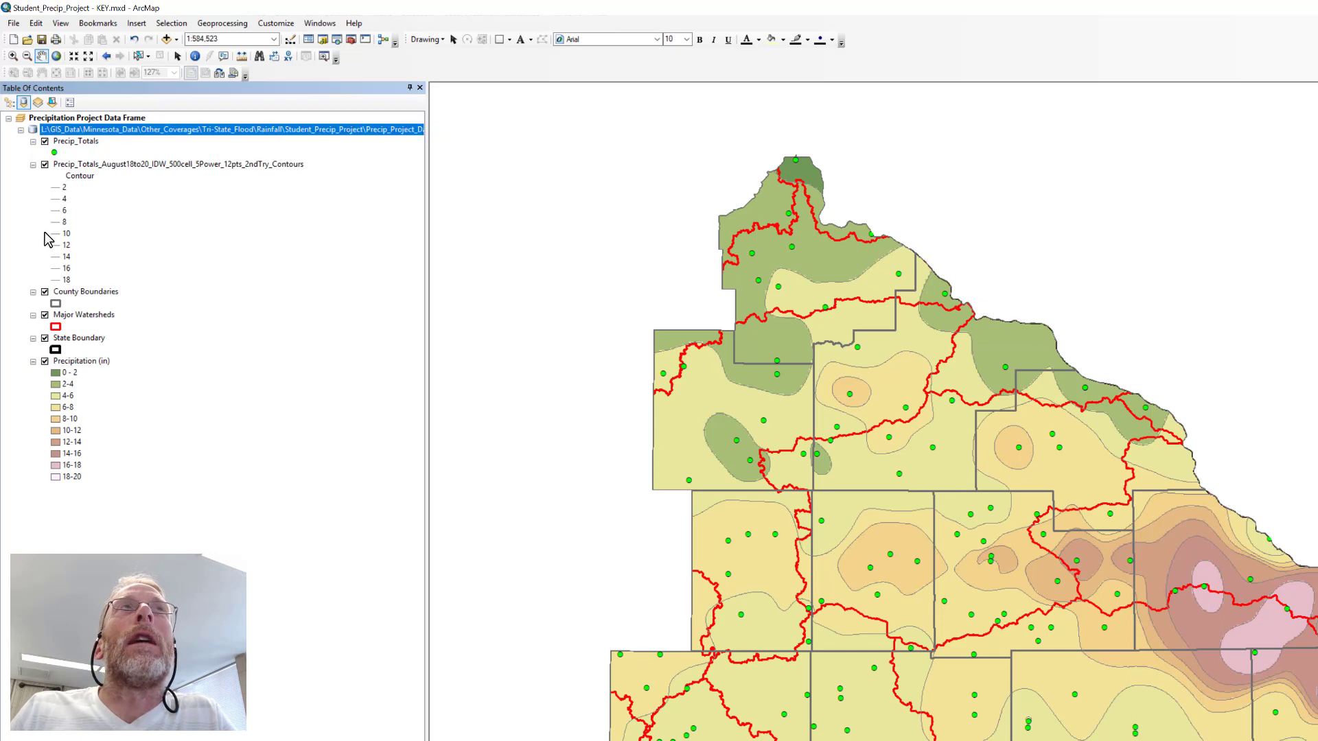
left_click(22, 131)
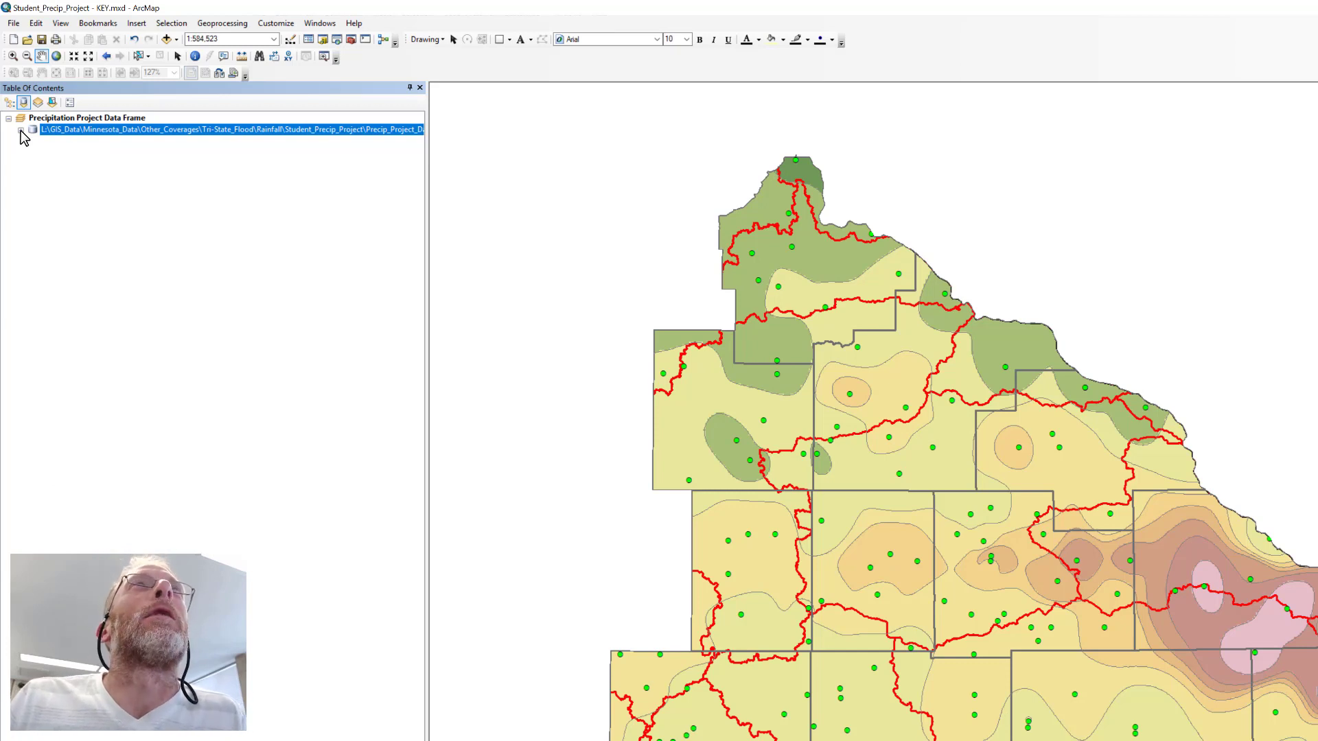
left_click(21, 130)
left_click(22, 130)
left_click(22, 130)
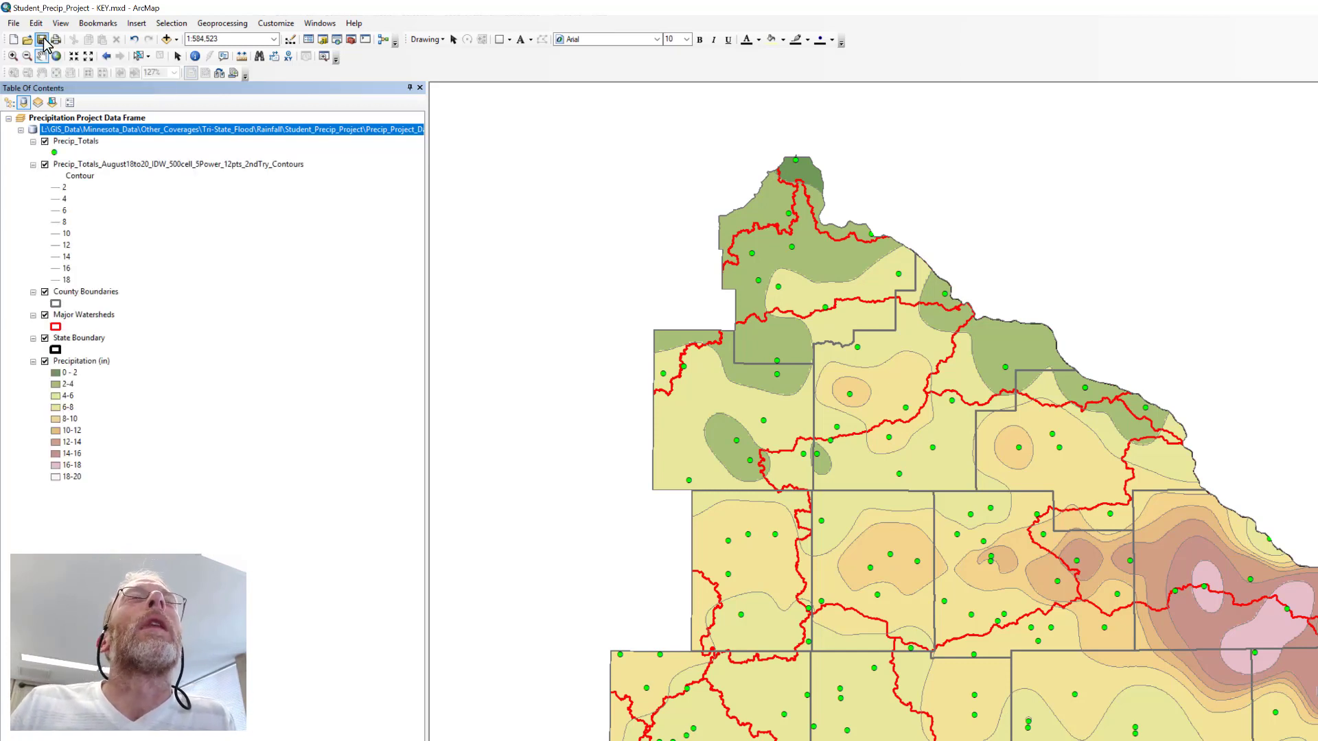
left_click(12, 103)
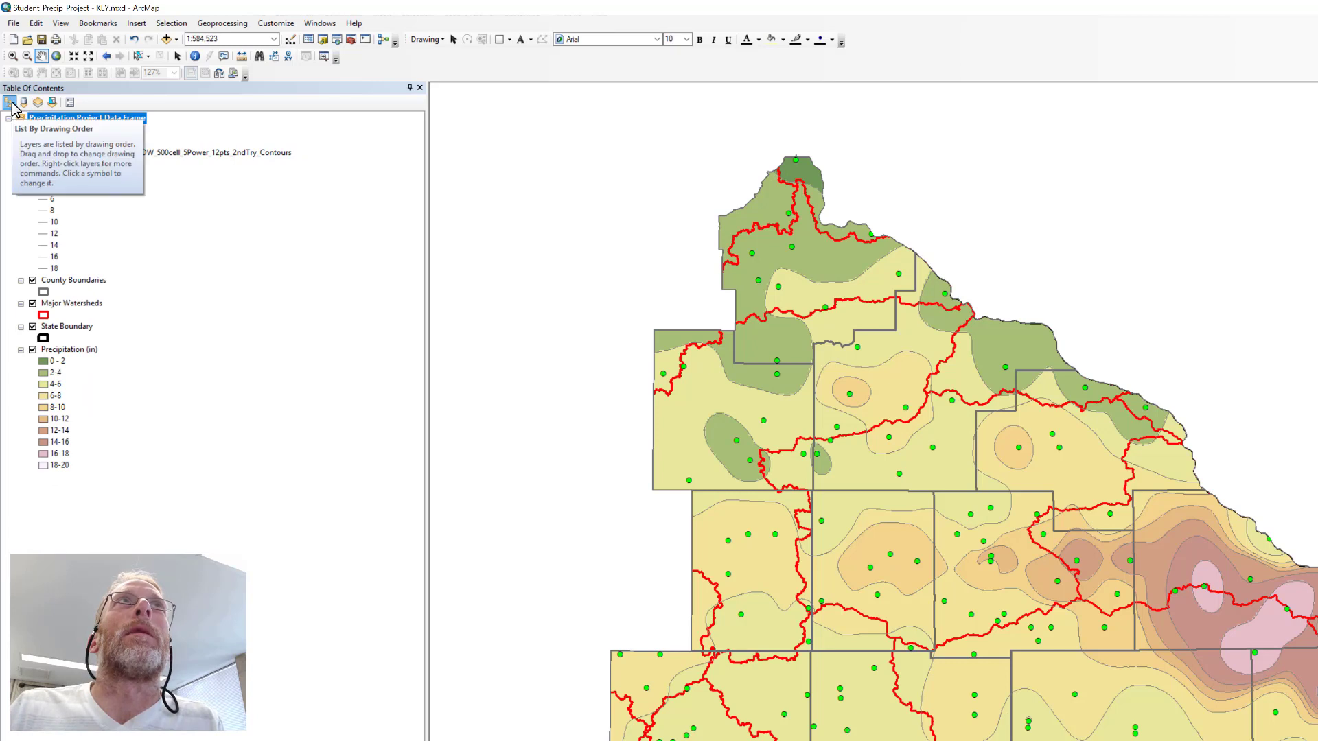
Set the map document properties to store relative pathnames to data sources.
left_click(18, 25)
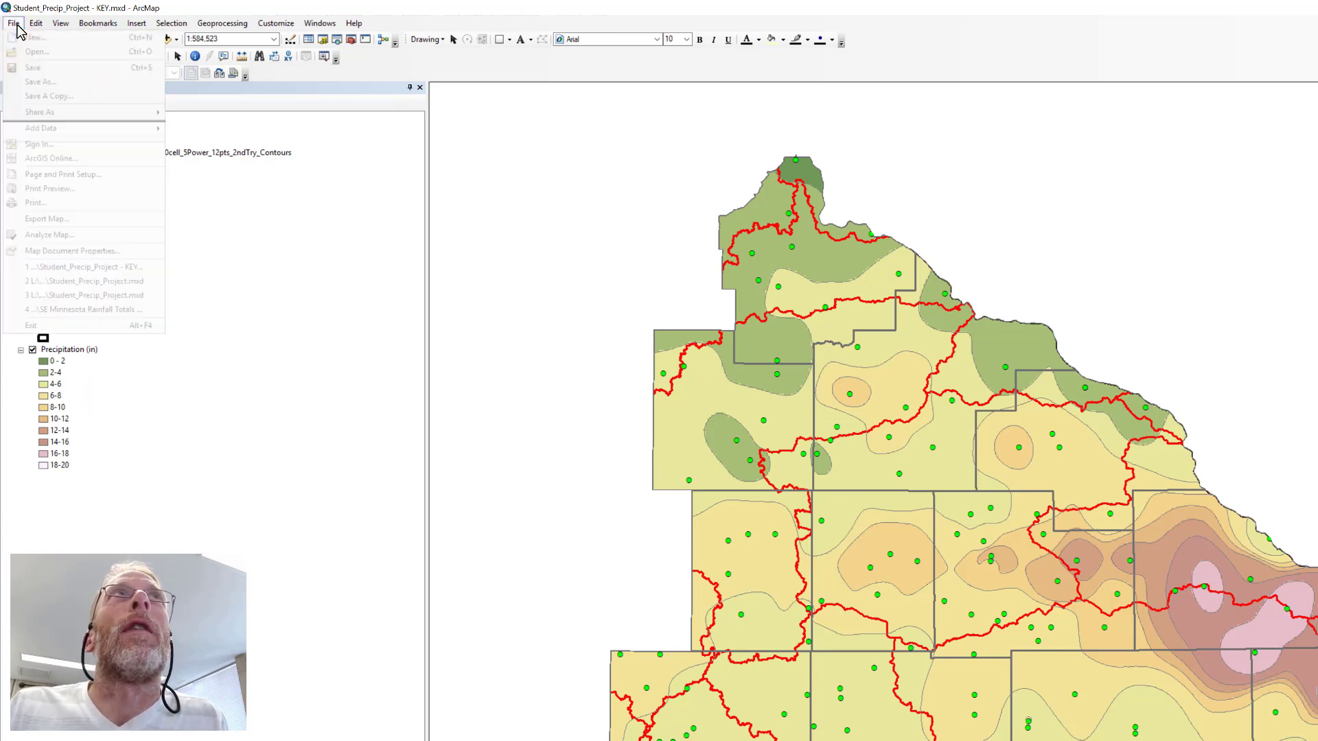
left_click(71, 251)
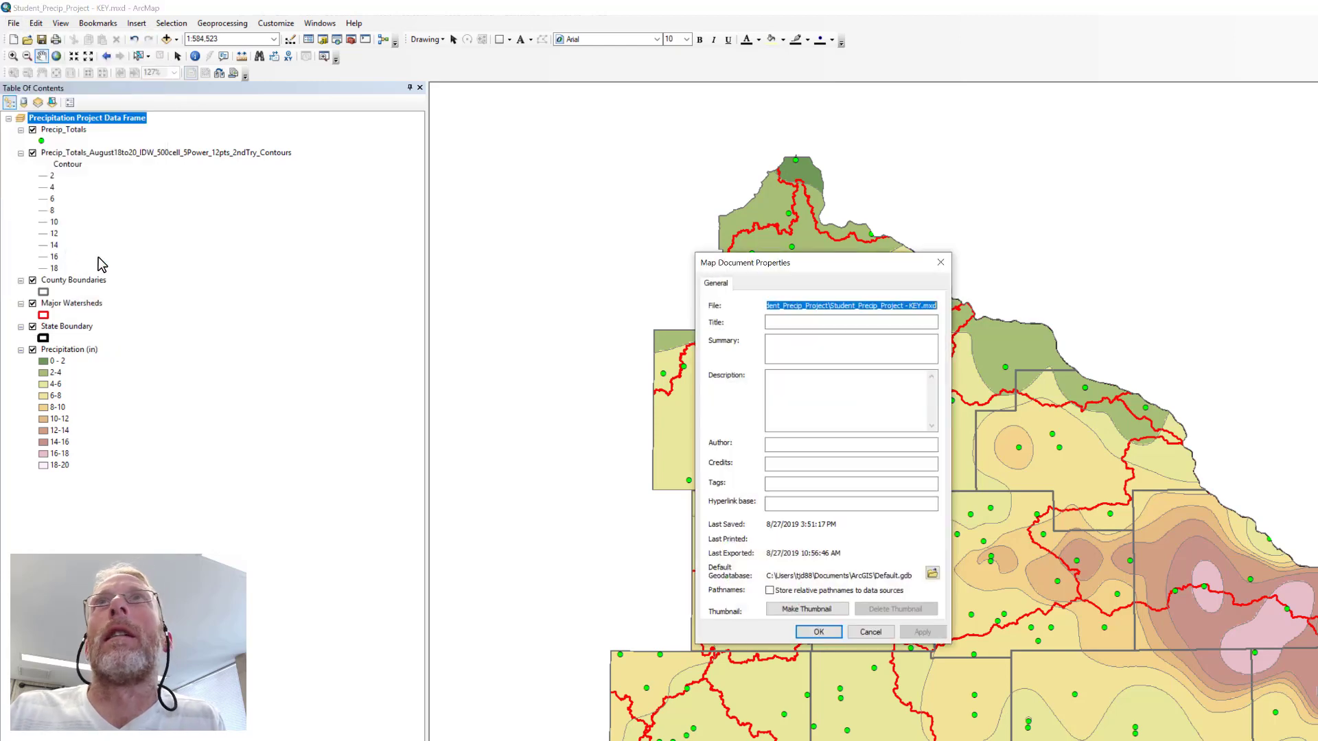
left_click_drag(845, 275, 379, 79)
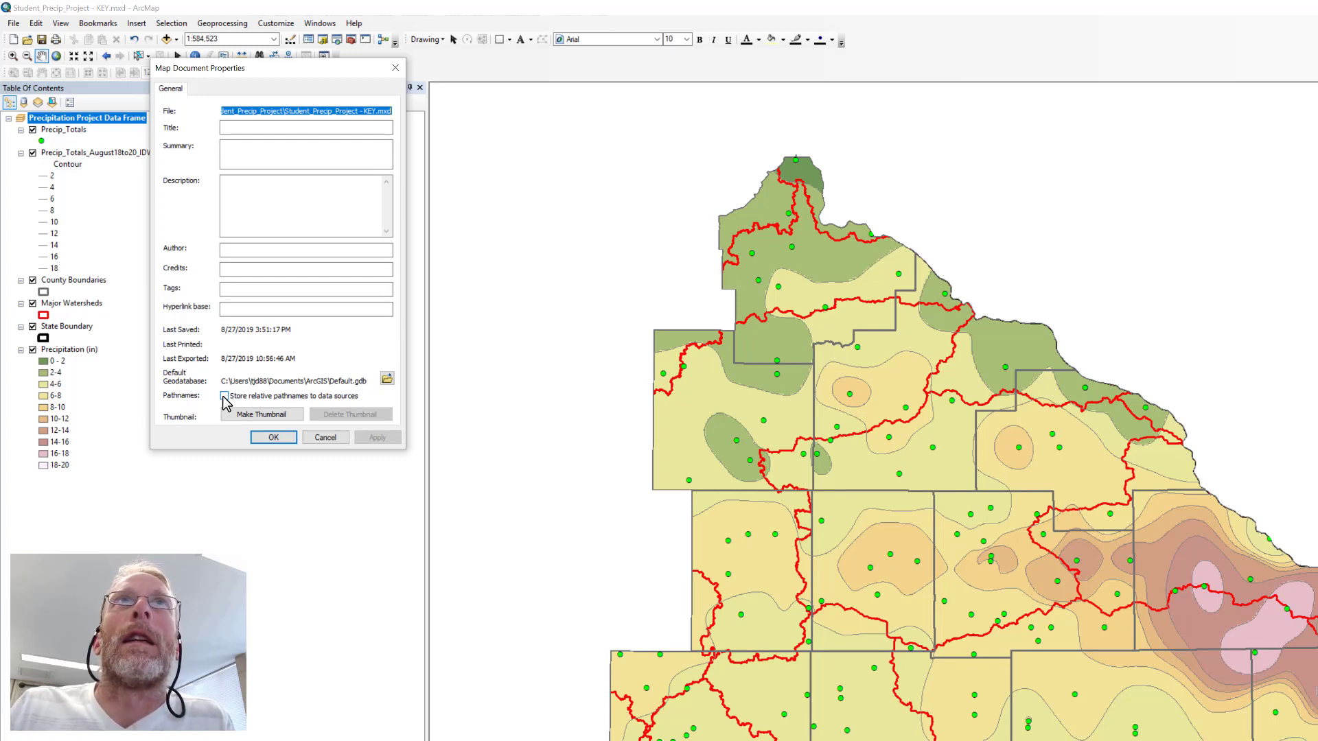
left_click(224, 396)
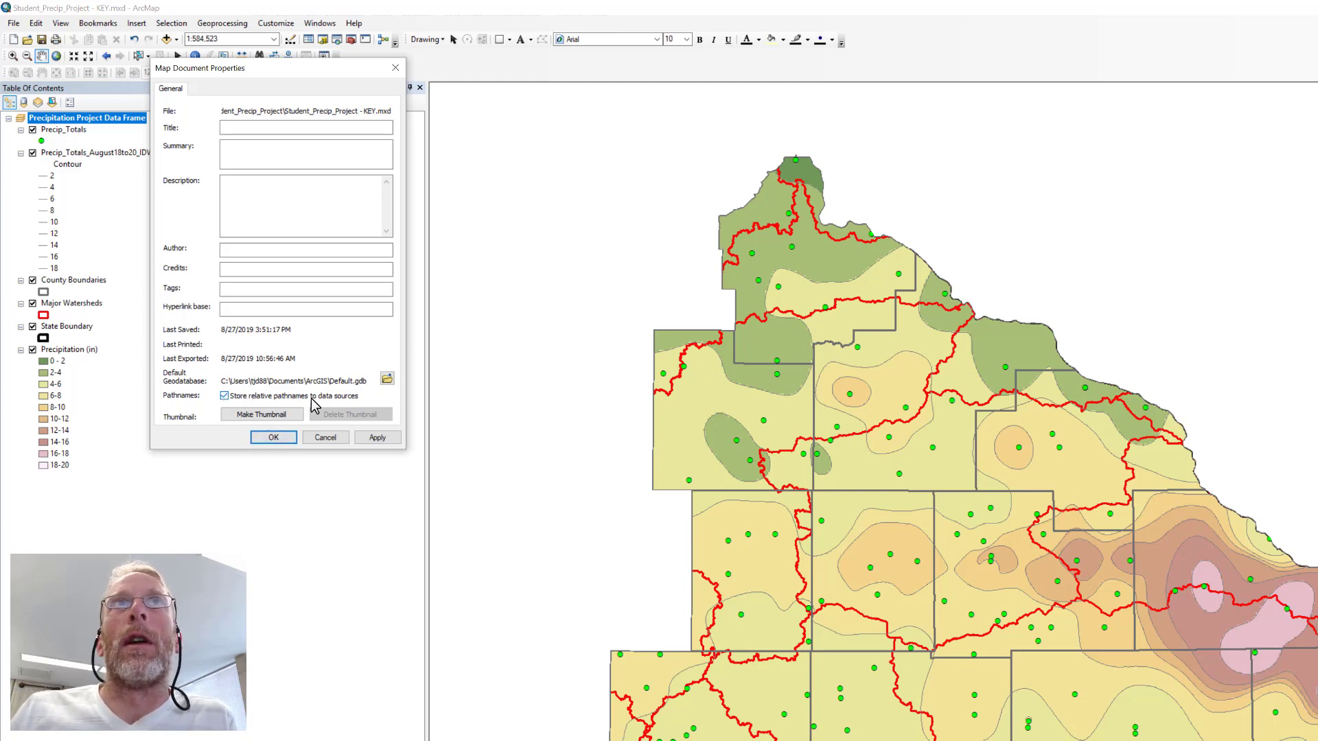
left_click(274, 437)
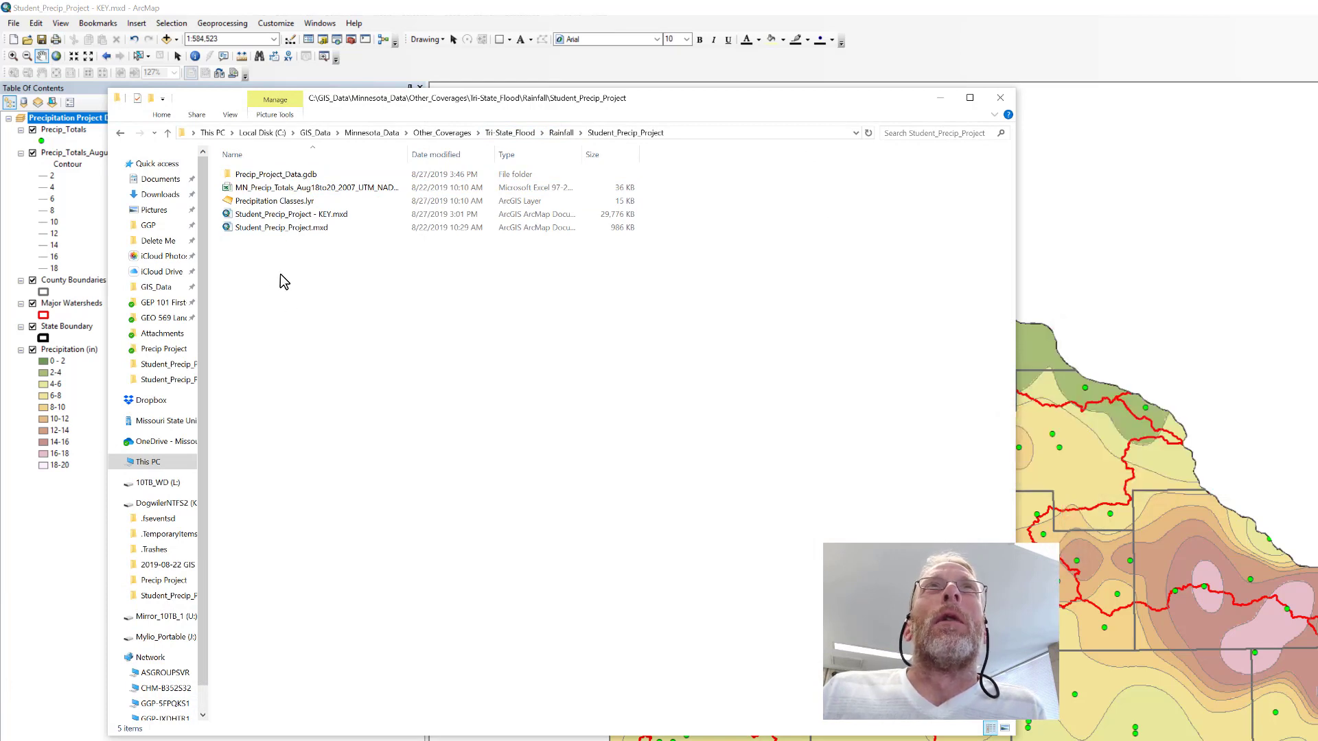
left_click(287, 176)
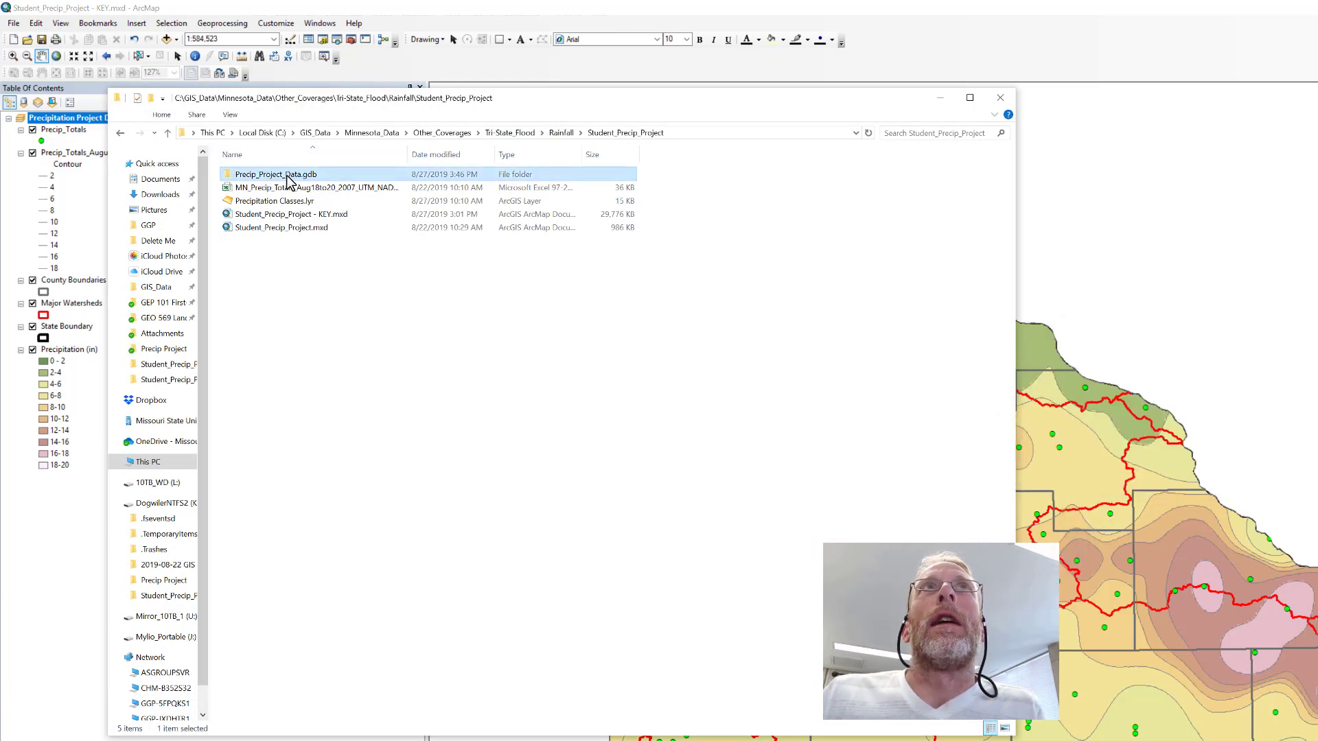
left_click(287, 192)
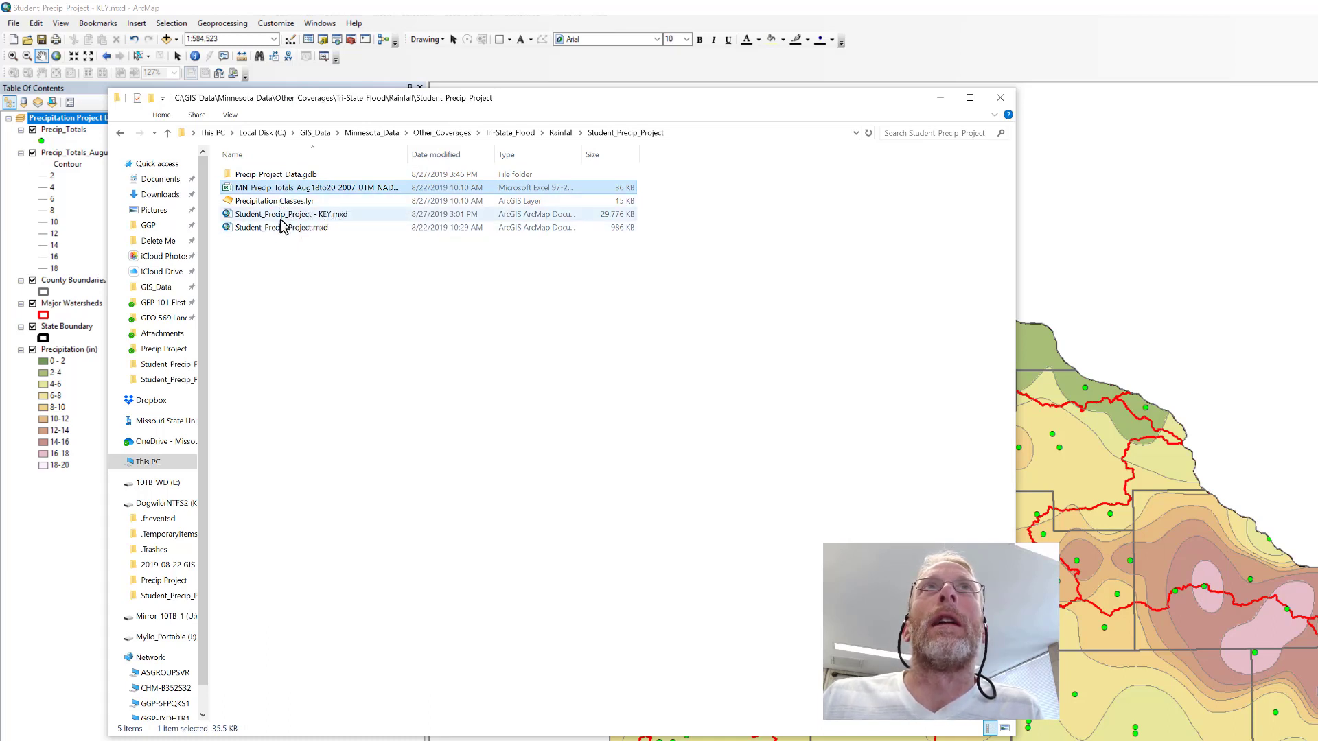
left_click(280, 219)
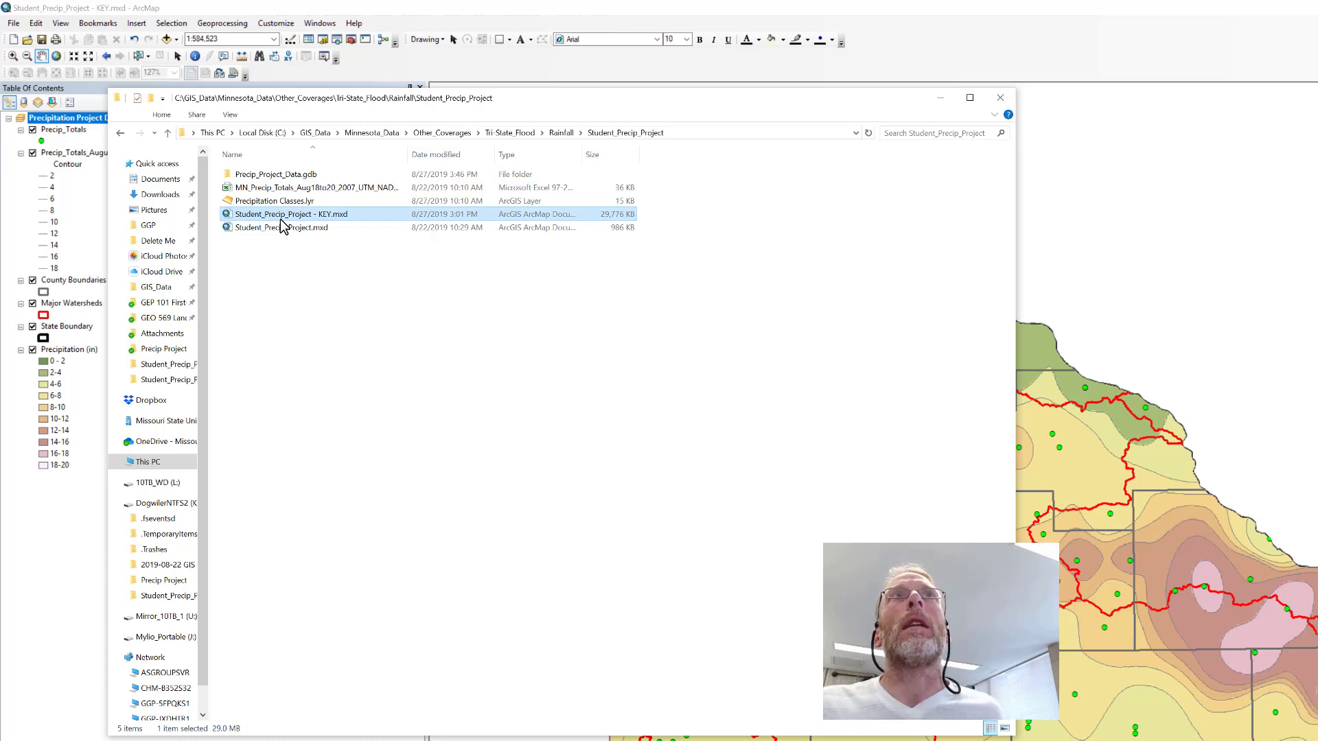
left_click(291, 188, "ctrl")
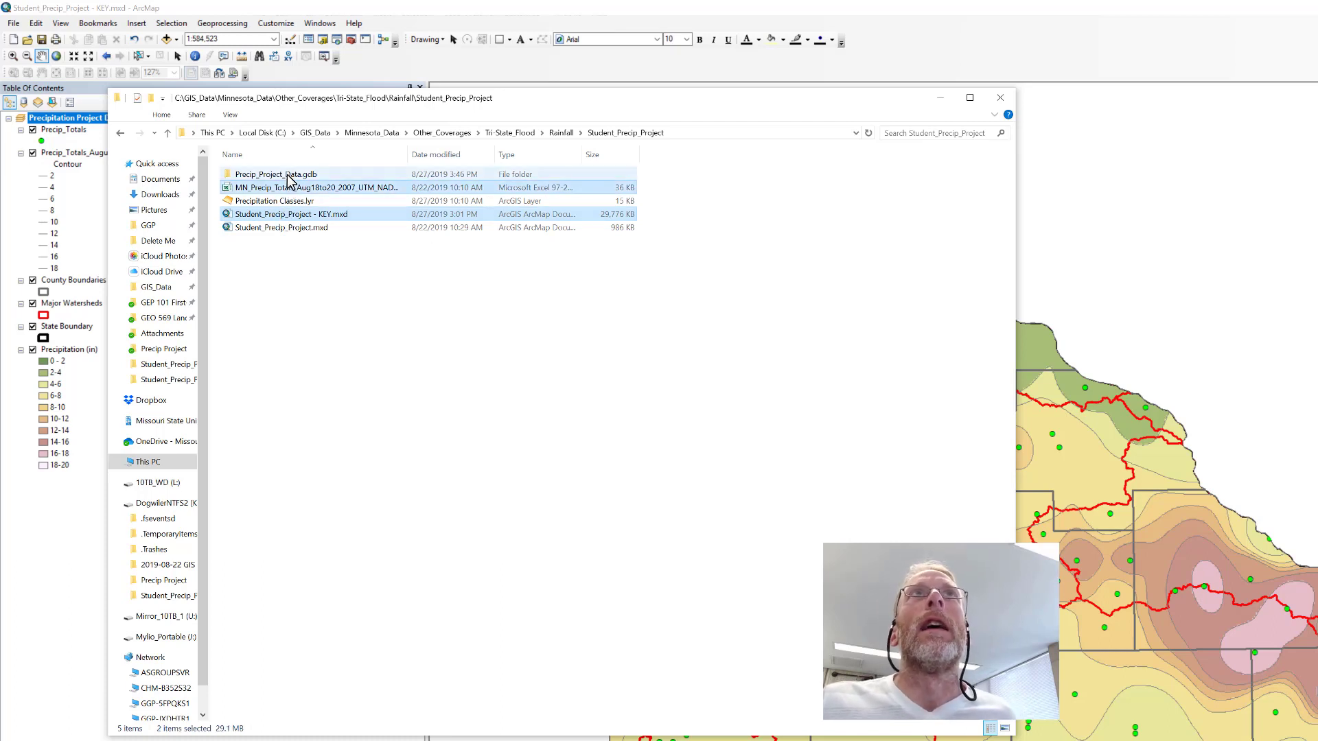
left_click(289, 176, "ctrl")
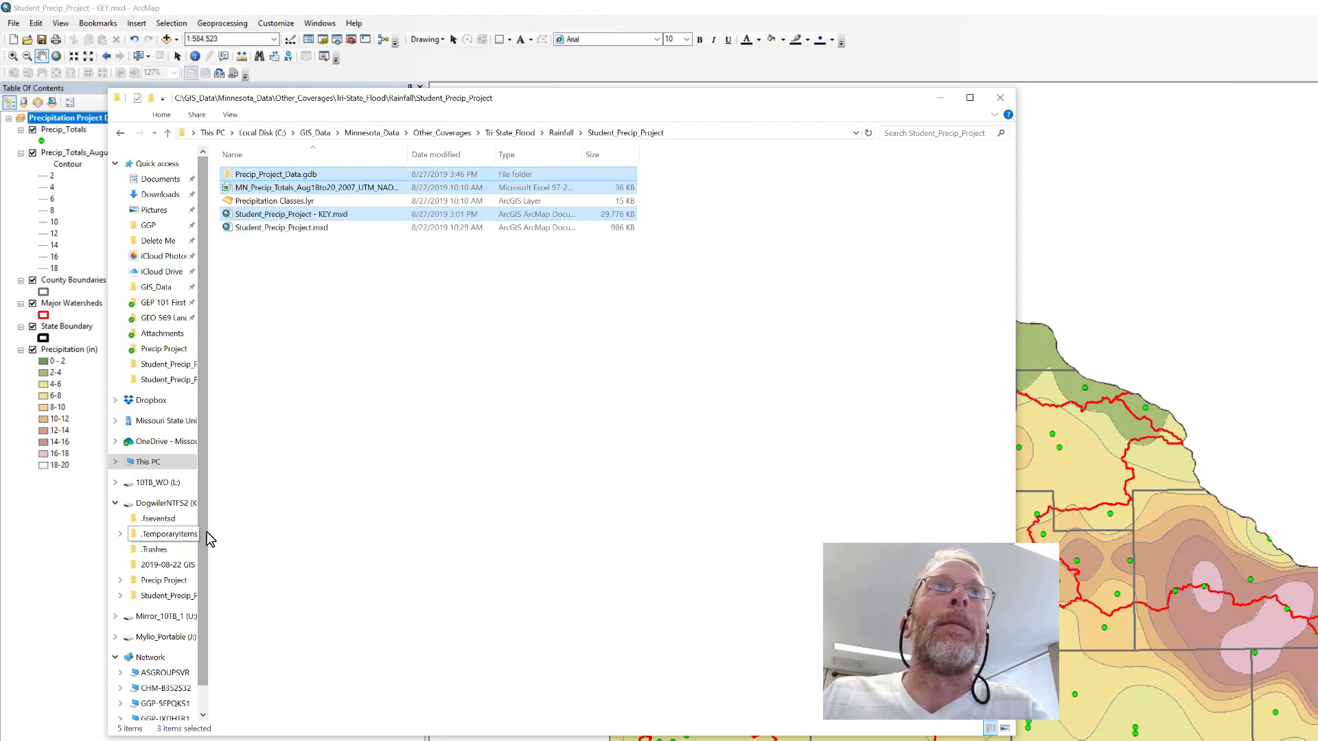
Create a new folder named Shared_GIS_Map at the root of the external K: drive.
left_click_drag(208, 529, 288, 534)
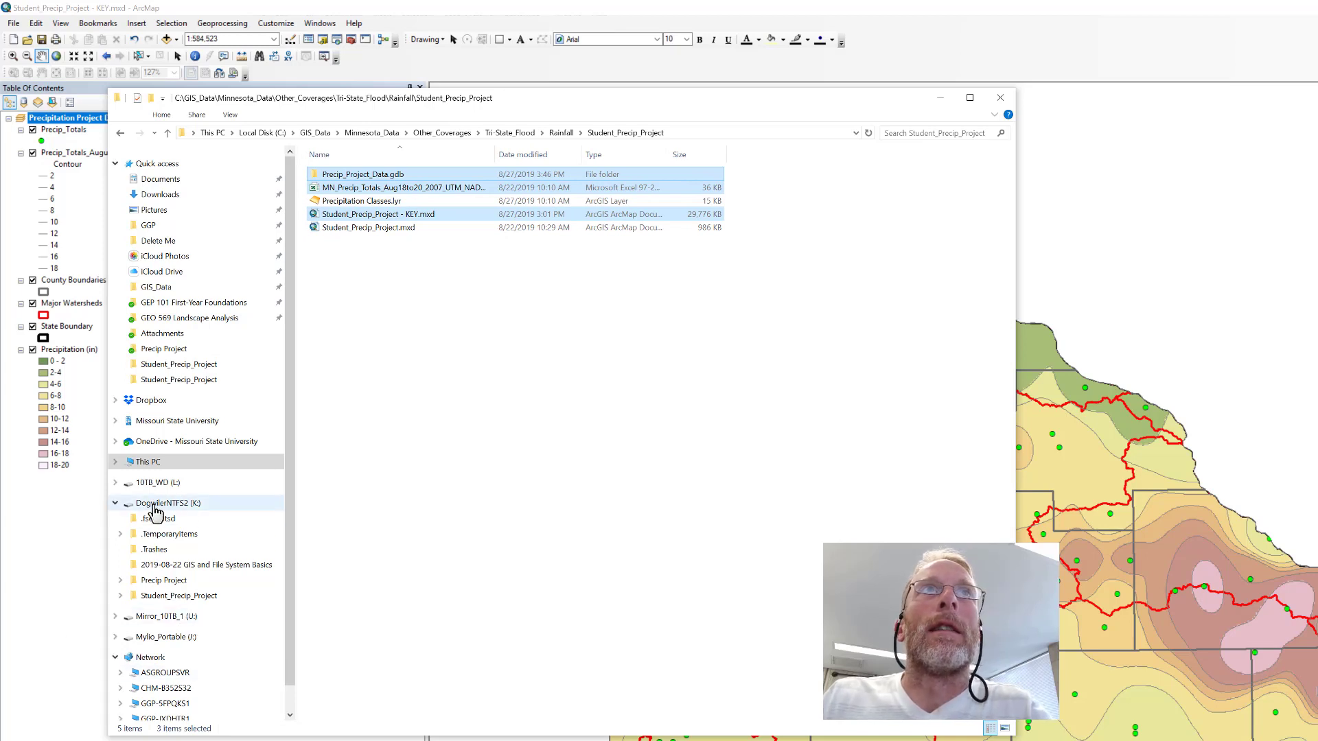
right_click(179, 503)
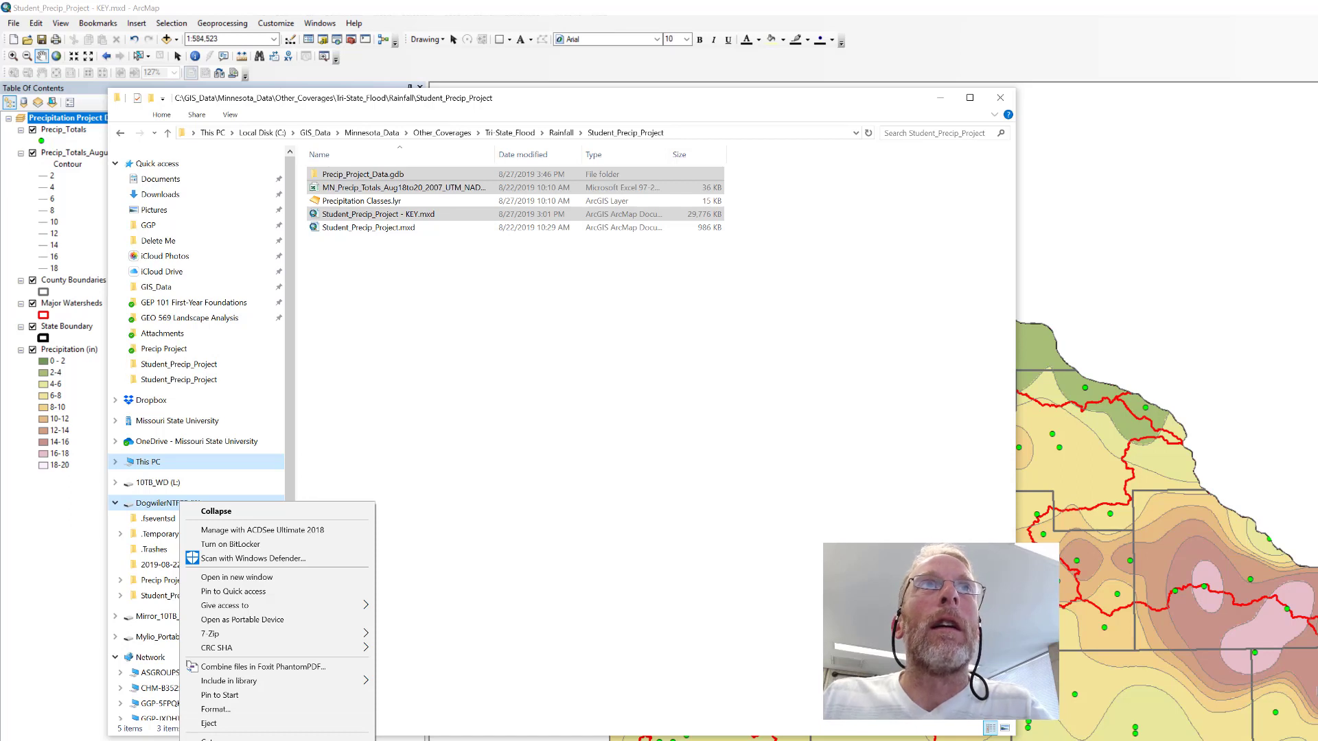
left_click(412, 740)
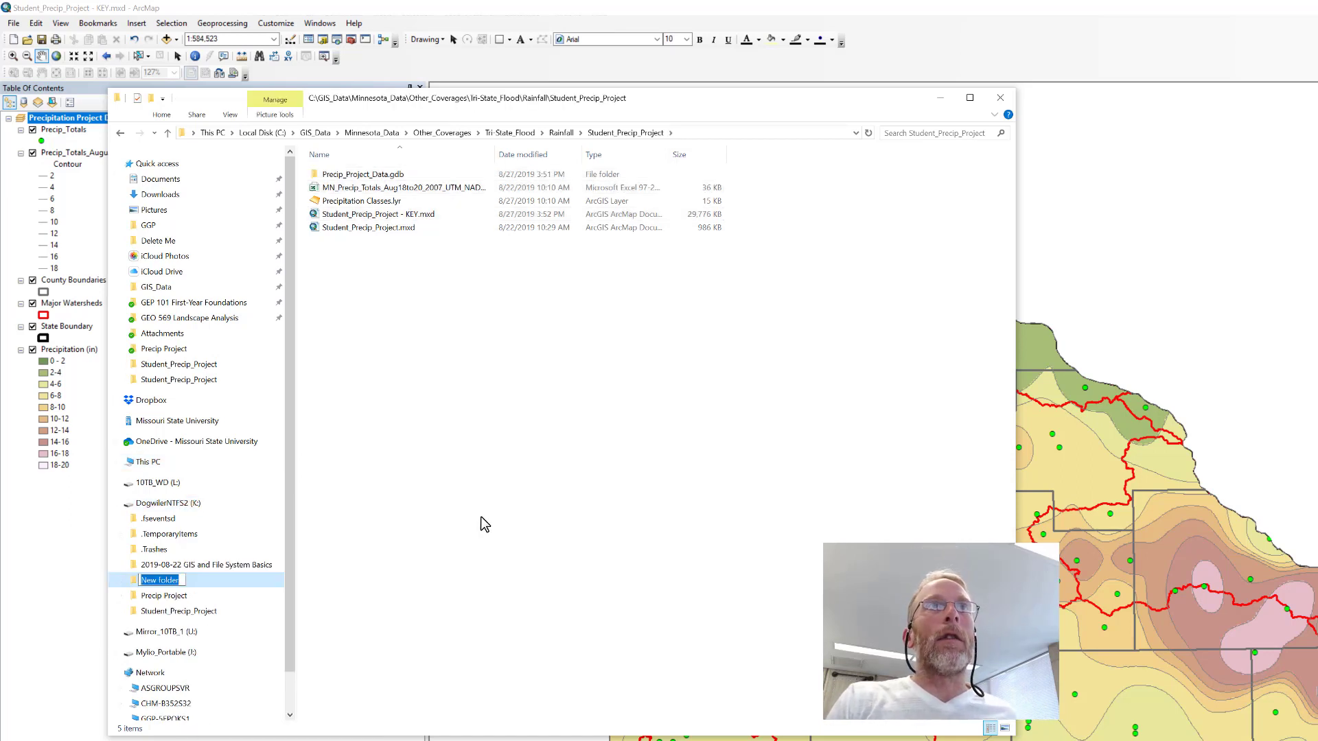
type("Shared_")
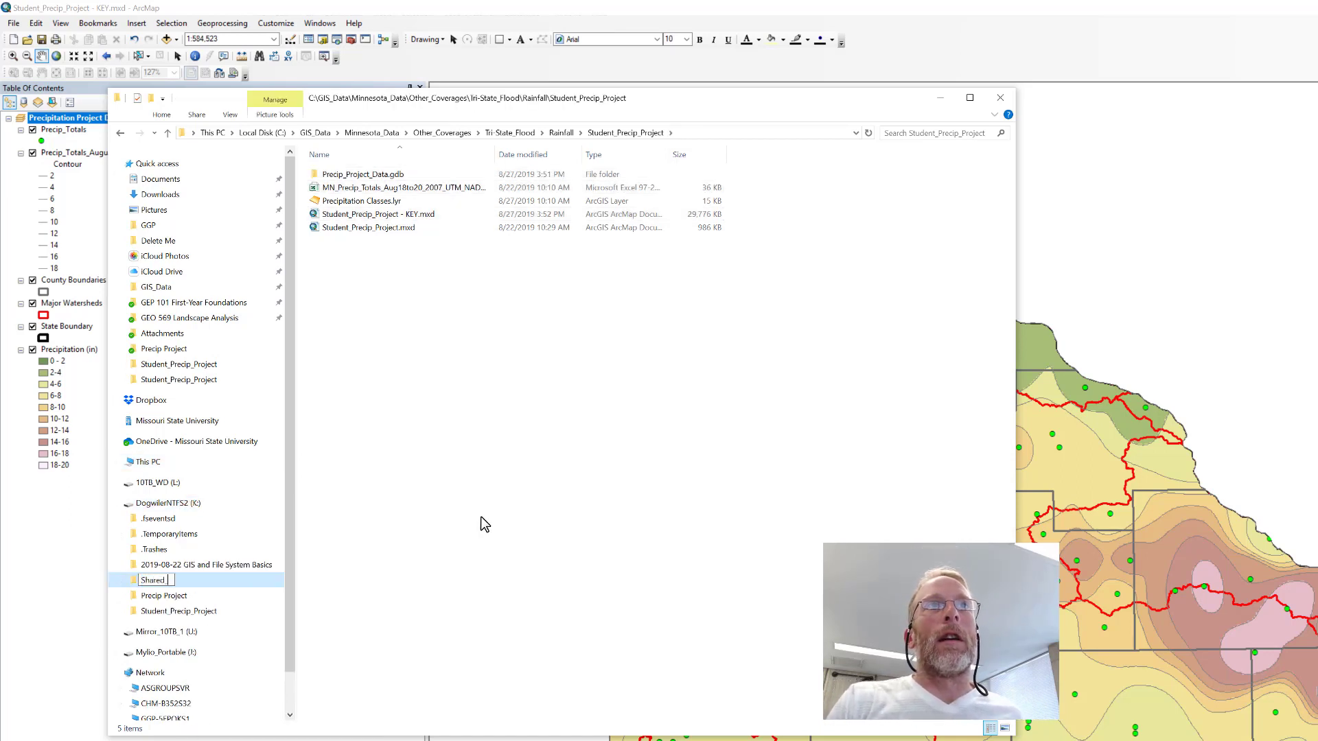
type("GIS")
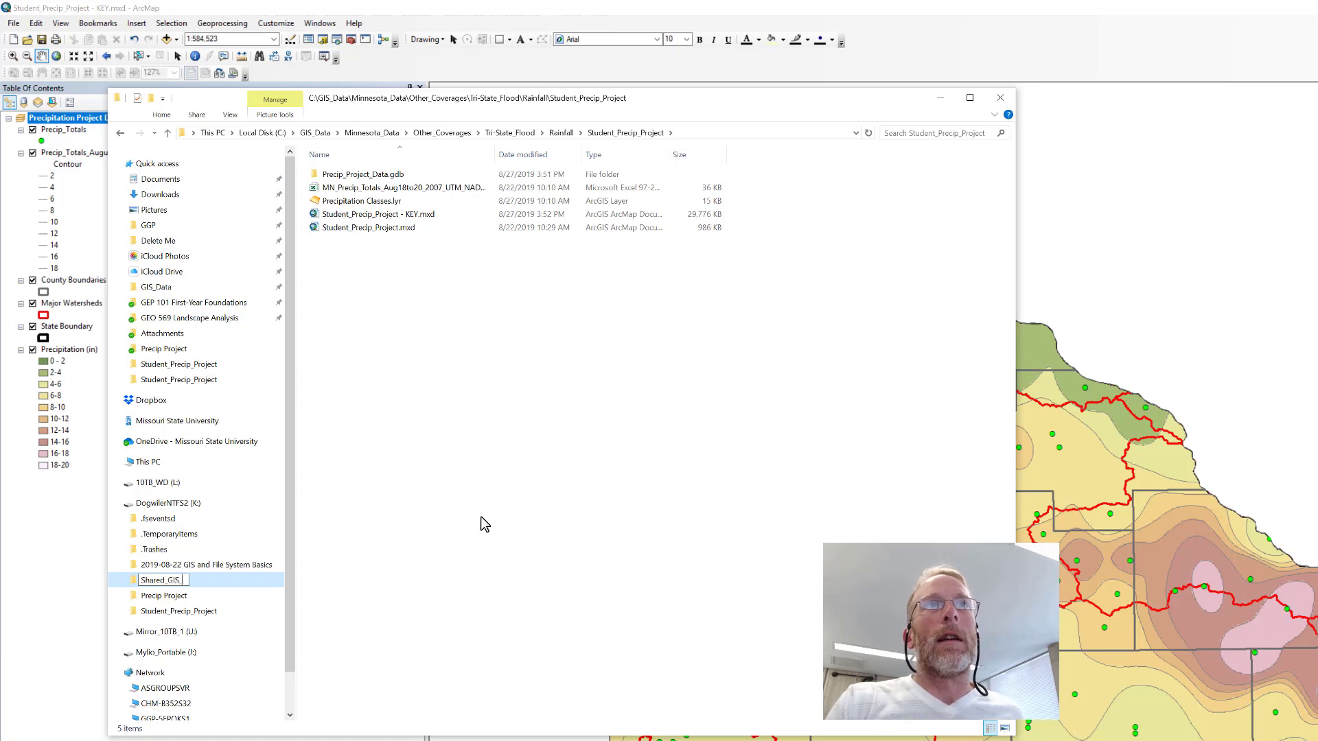
type("_Map")
key("Return")
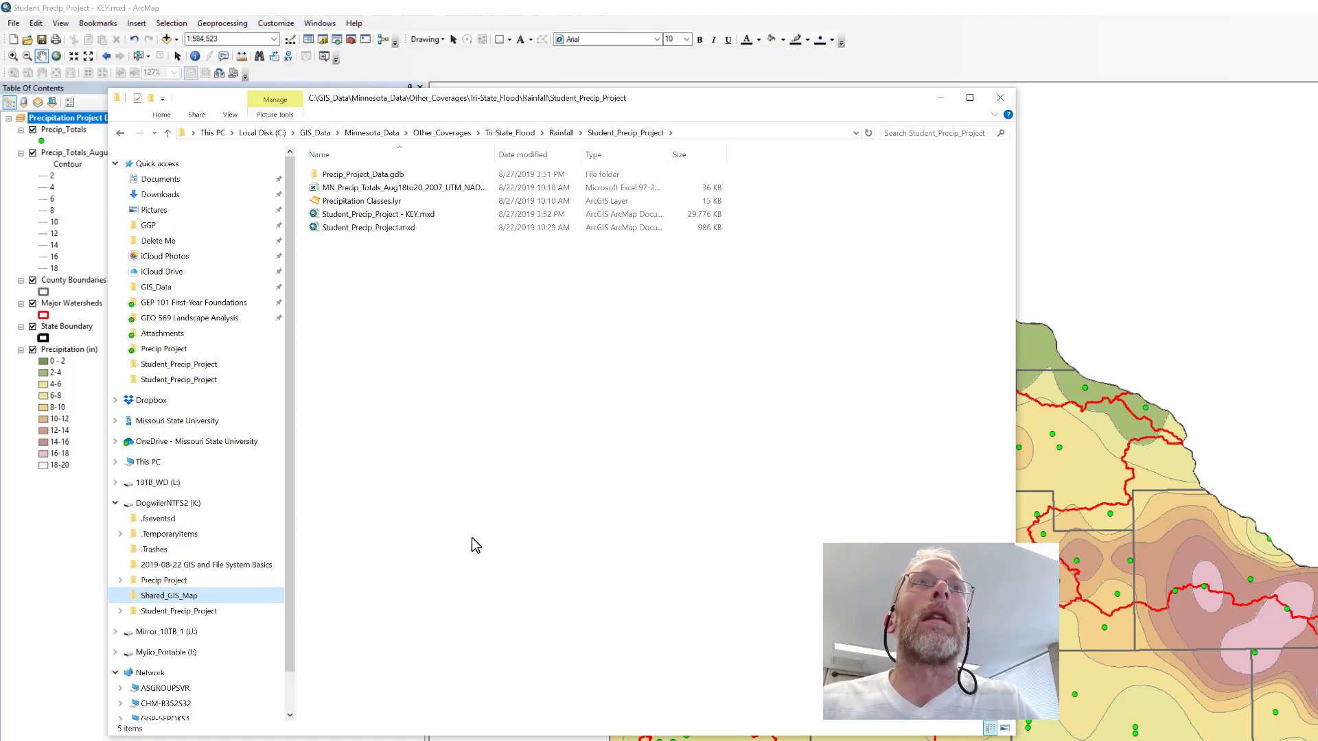
Copy Precip_Project_Data.gdb, the MN_Precip_Totals Excel file and Student_Precip_Project - KEY.mxd into the Shared_GIS_Map folder, and open that folder.
left_click(362, 176)
left_click(370, 187, "ctrl")
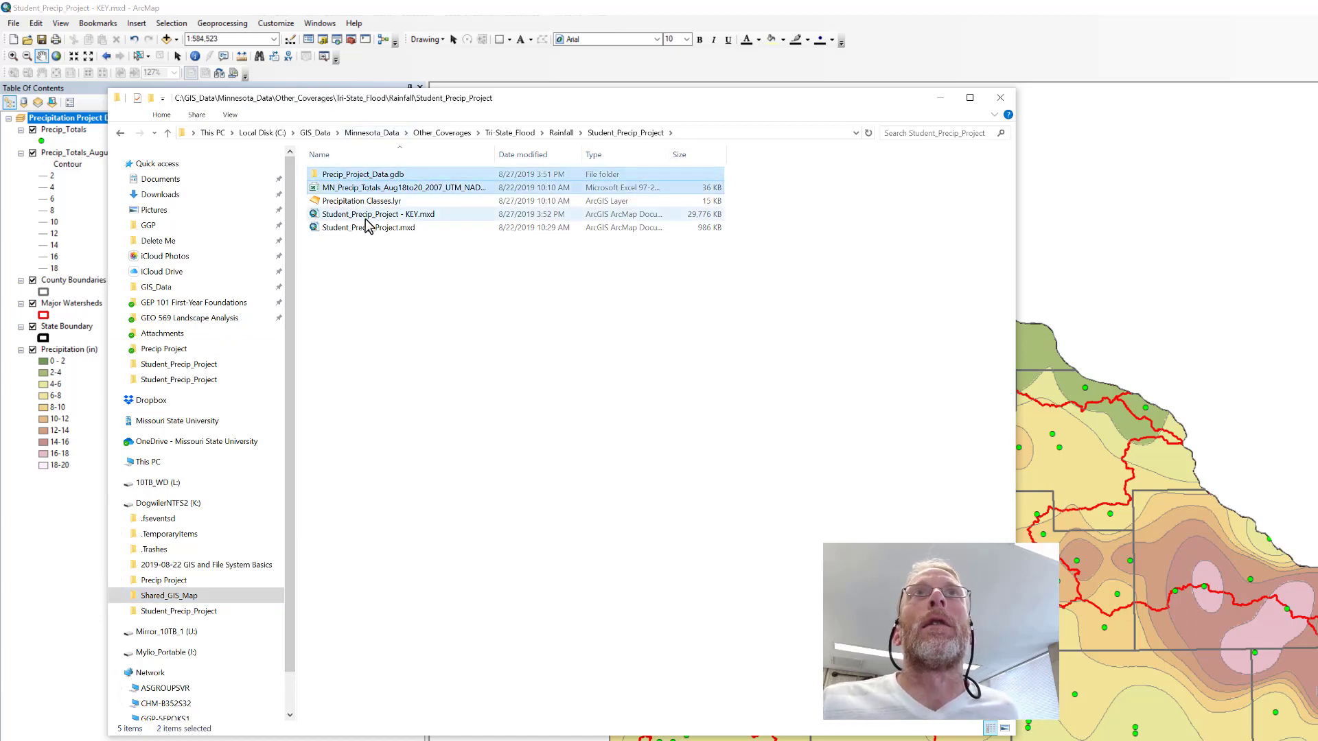
left_click(368, 215, "ctrl")
left_click_drag(373, 217, 192, 595)
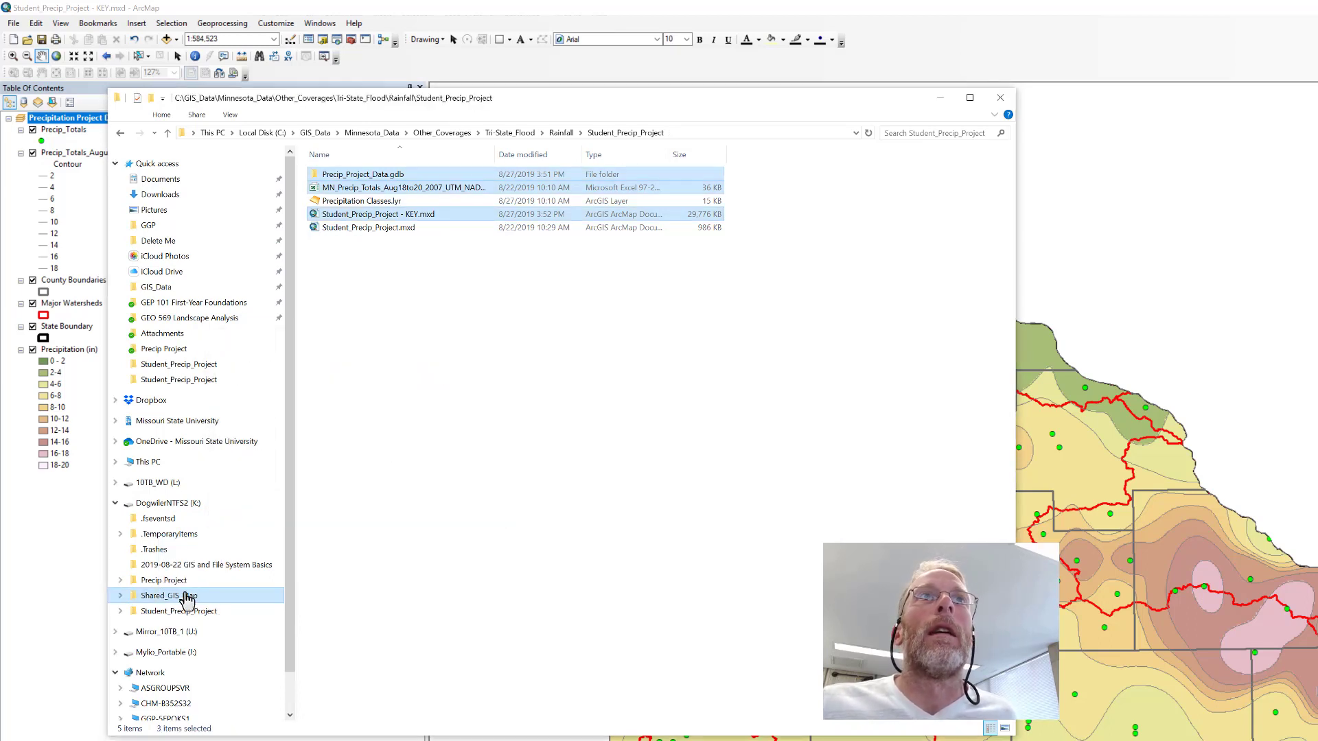
left_click(188, 601)
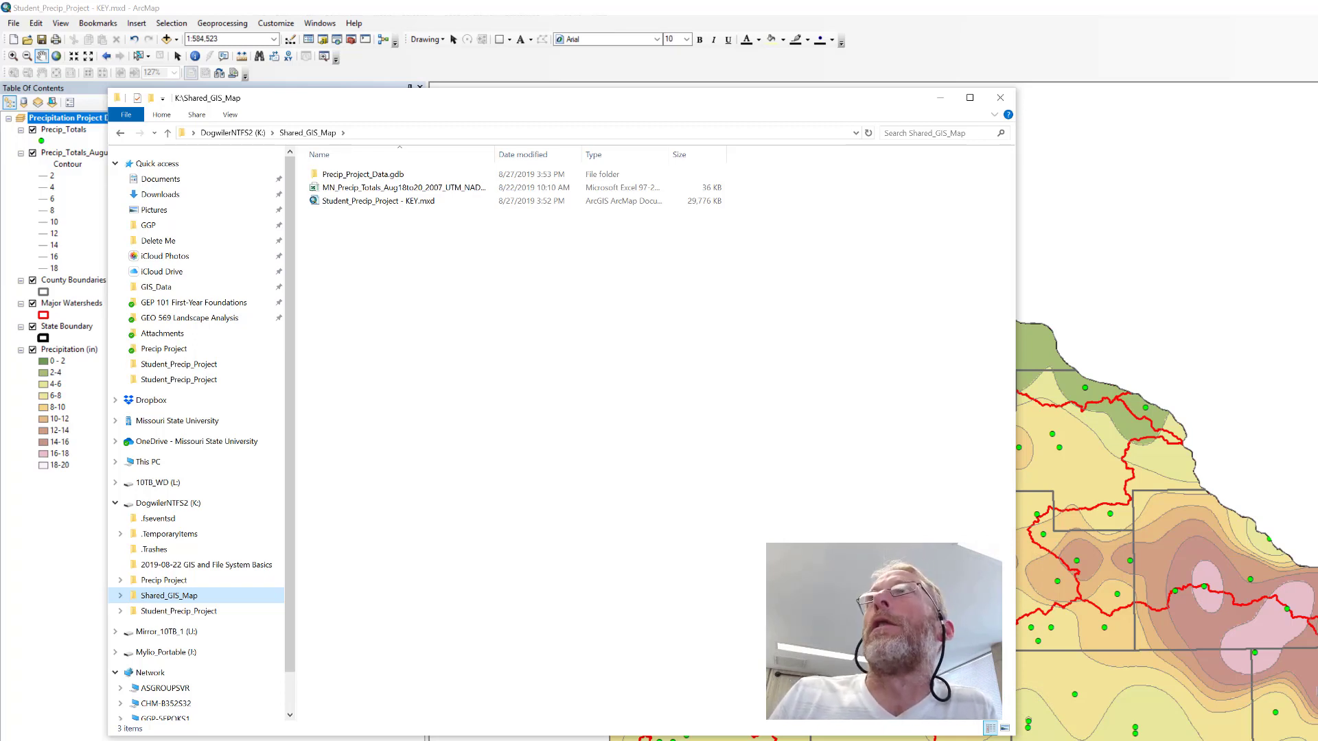
Open the copied Student_Precip_Project - KEY.mxd from Shared_GIS_Map in ArcMap and list its layers by source.
key("alt+Tab")
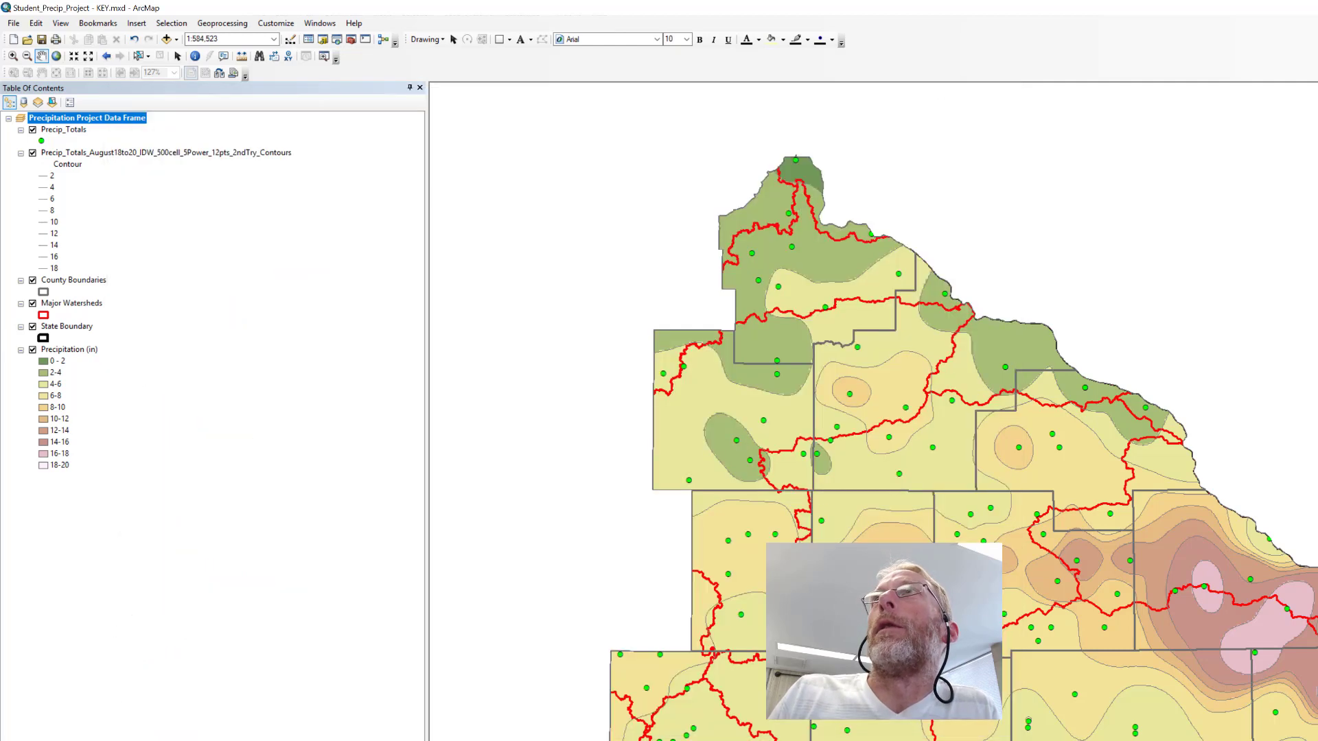
key("super+Down")
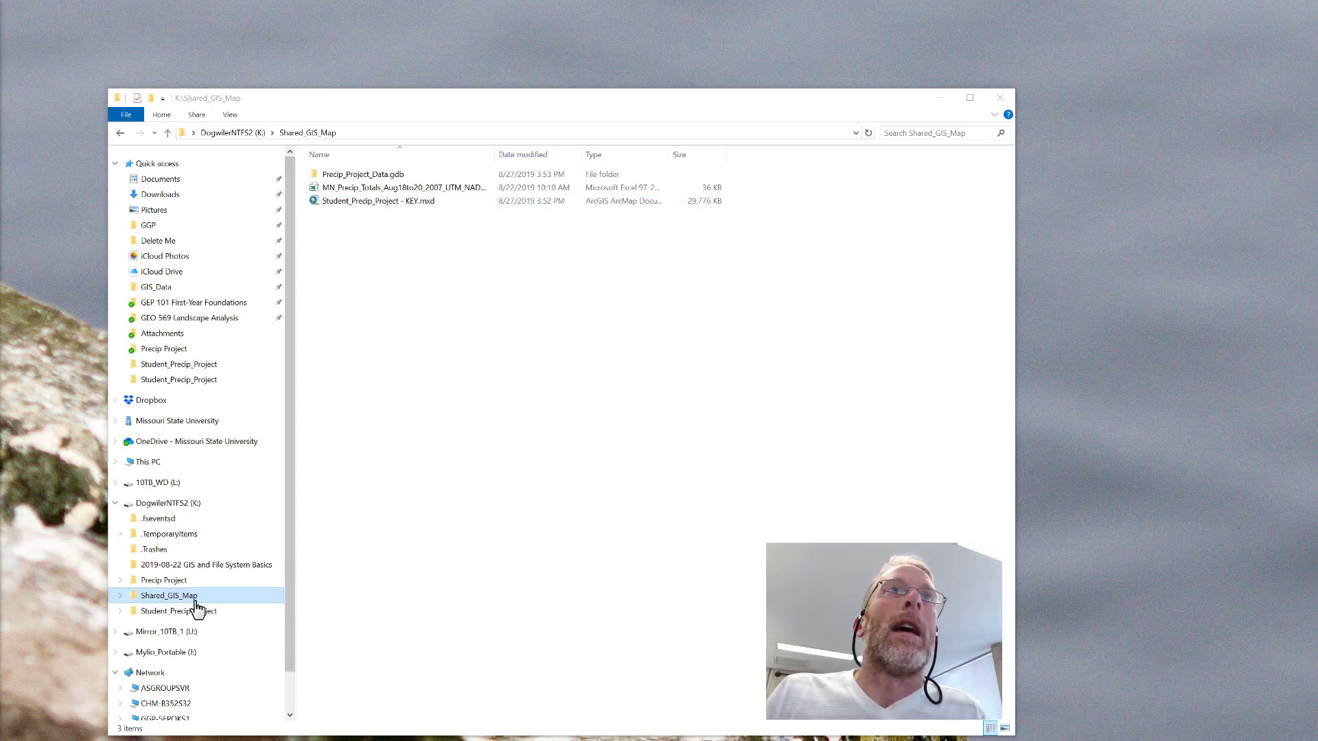
left_click(387, 200)
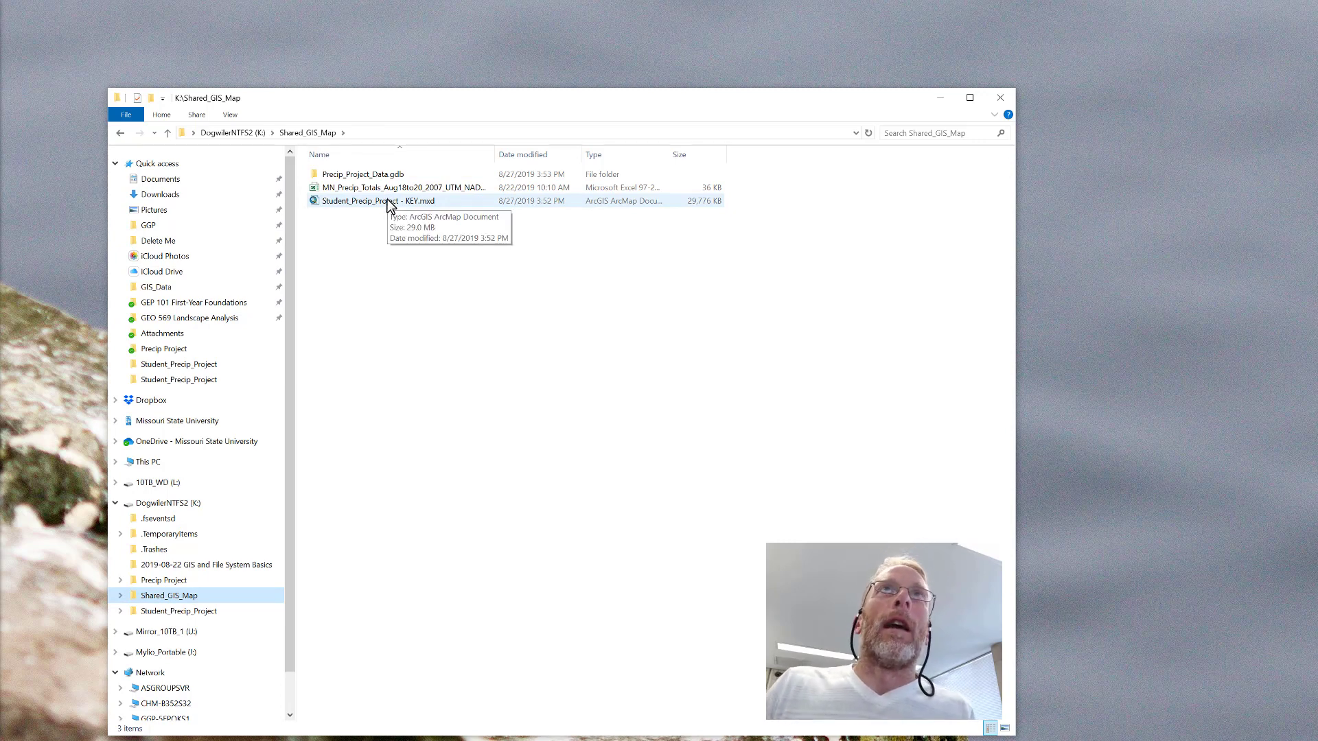
left_click(387, 200)
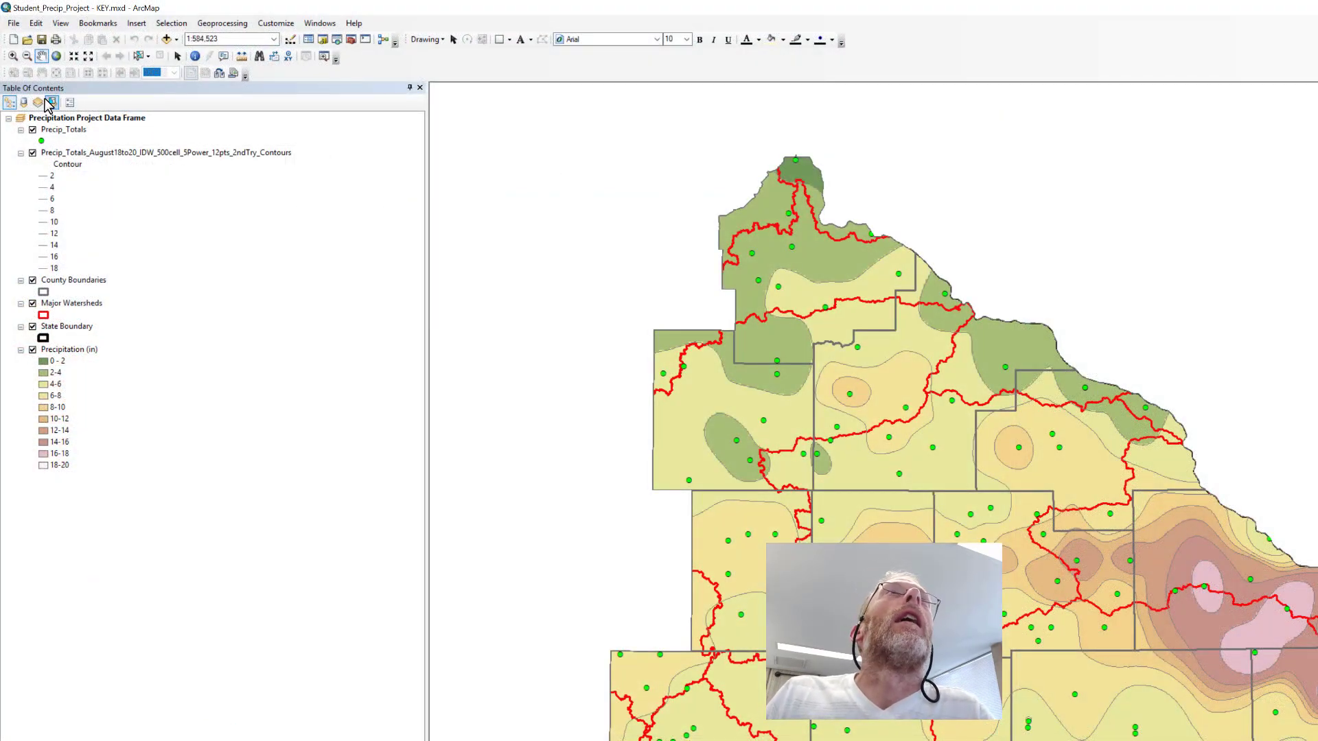
left_click(25, 103)
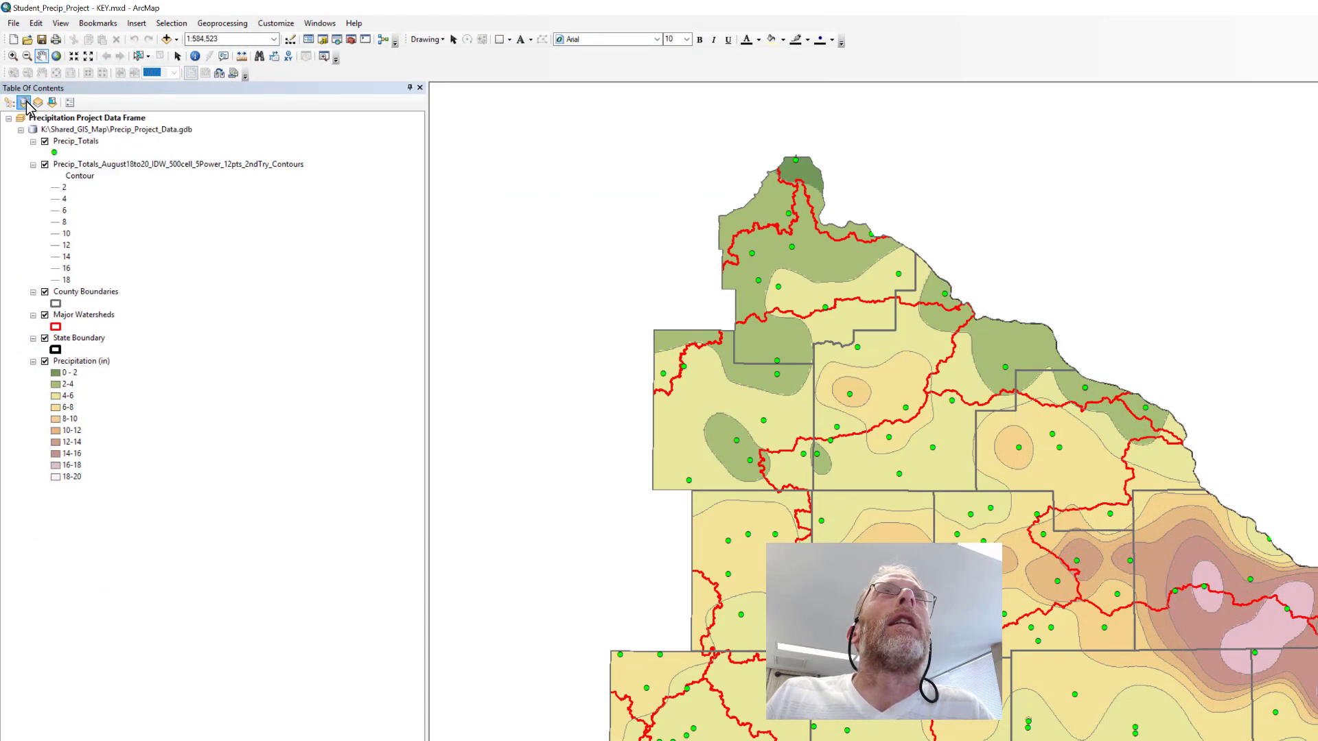